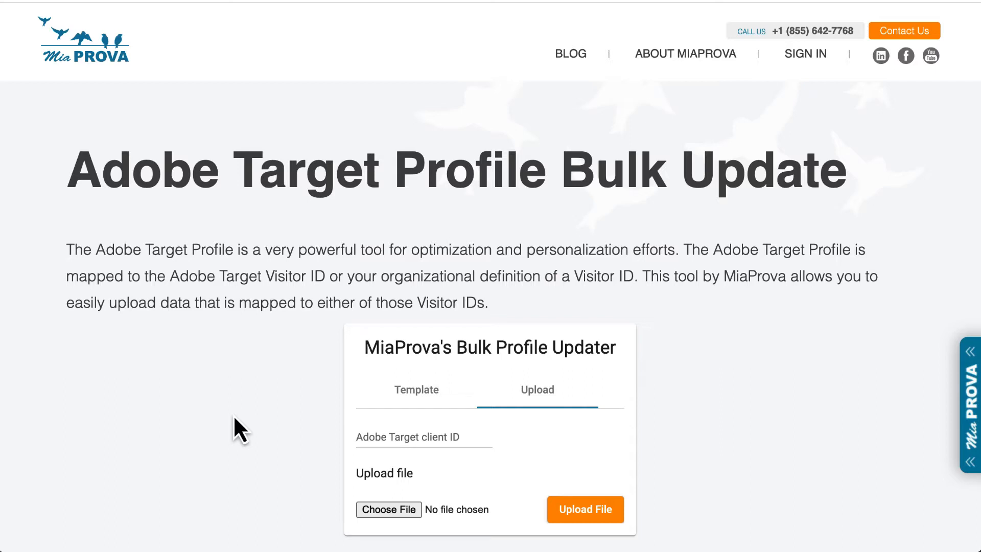
scroll(259, 415, "down", 3)
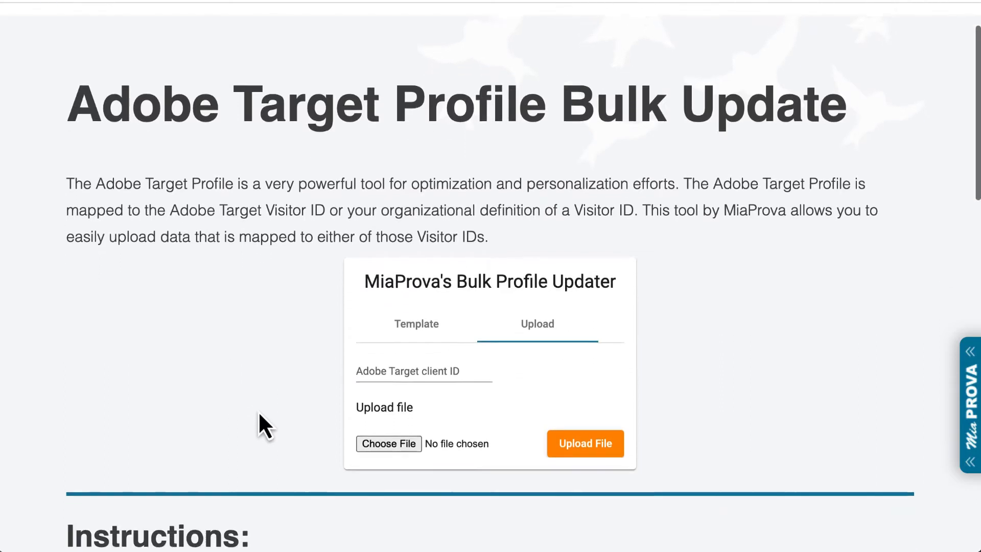
scroll(258, 413, "up", 1)
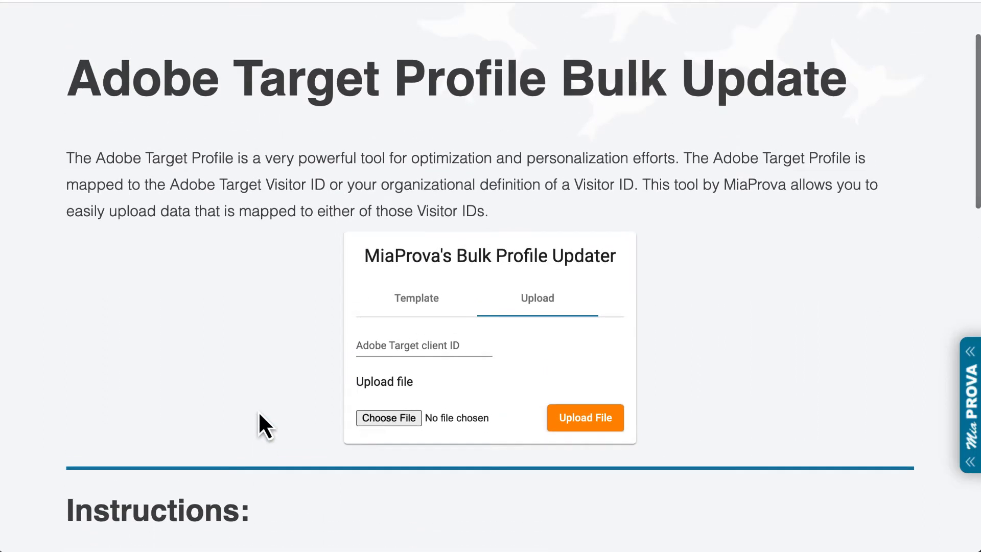
scroll(259, 414, "up", 1)
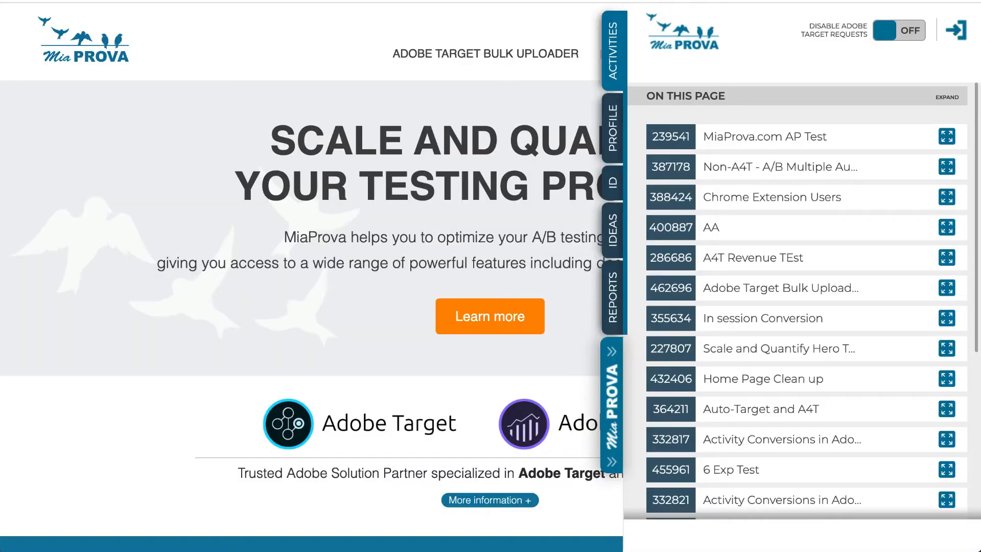
Step: Reload the MiaProva home page with the extension's activity list, and collapse and reopen the extension panel
left_click(54, 0)
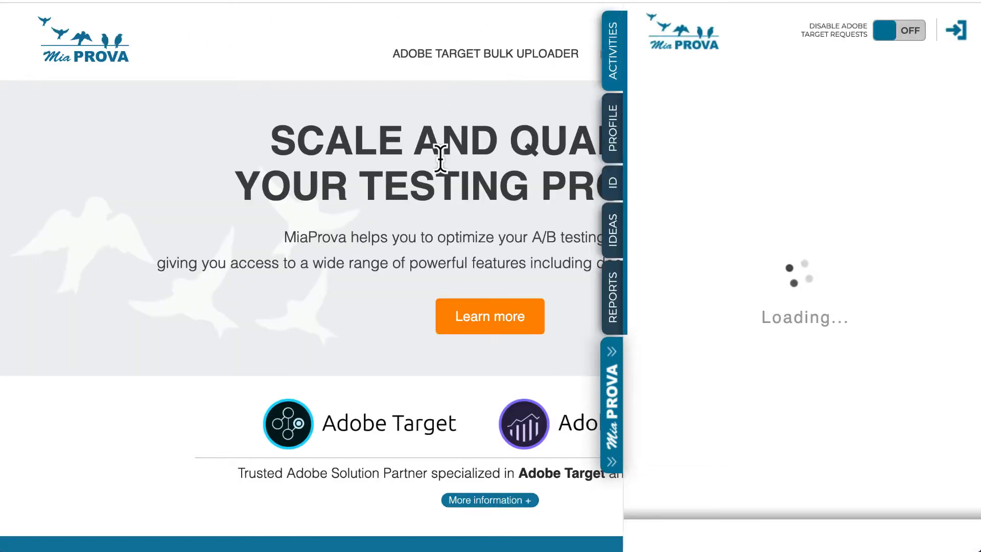
left_click(616, 437)
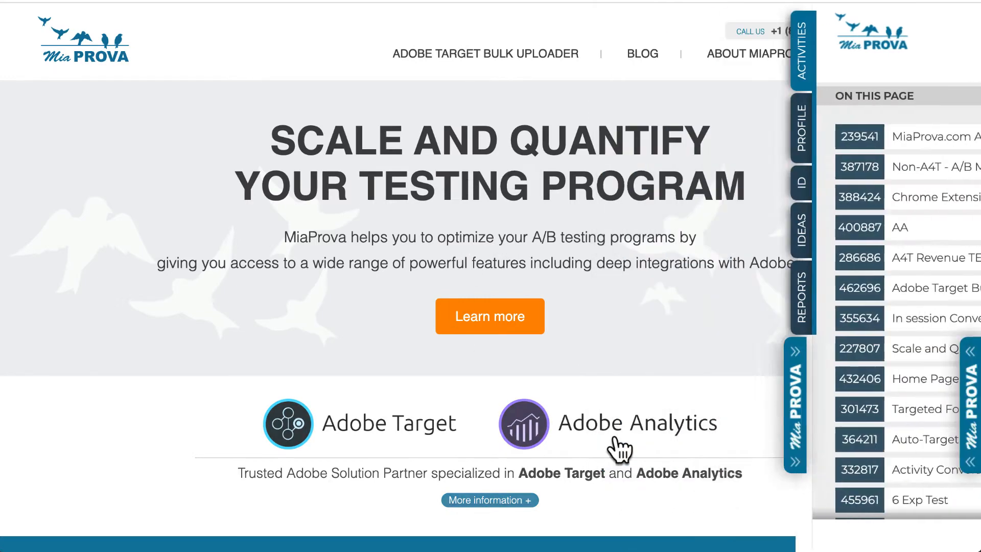
left_click(976, 384)
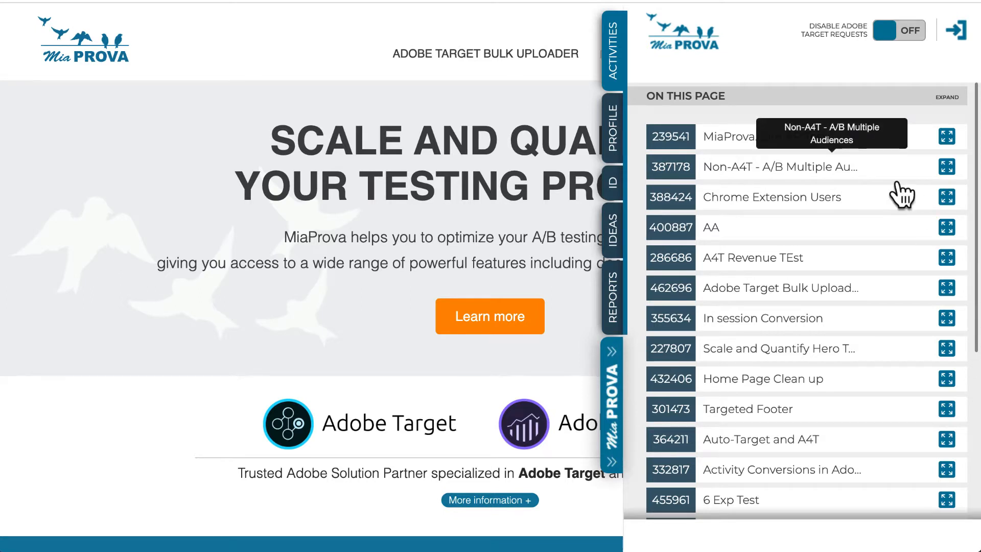
Step: Show the visitor IDs in the MiaProva extension and highlight the Adobe Target Visitor ID (PCID) and the Experience Cloud Visitor ID
left_click(606, 185)
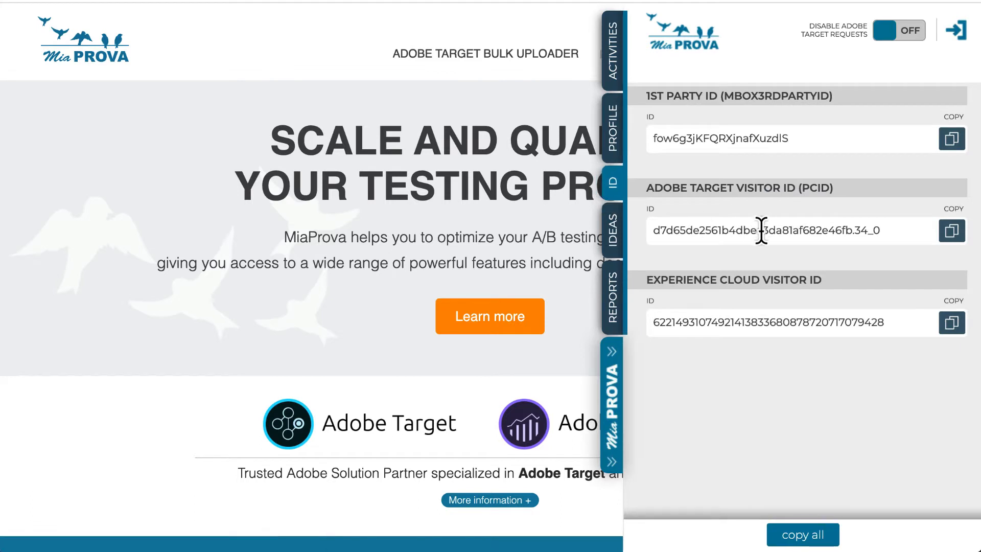
triple_click(761, 230)
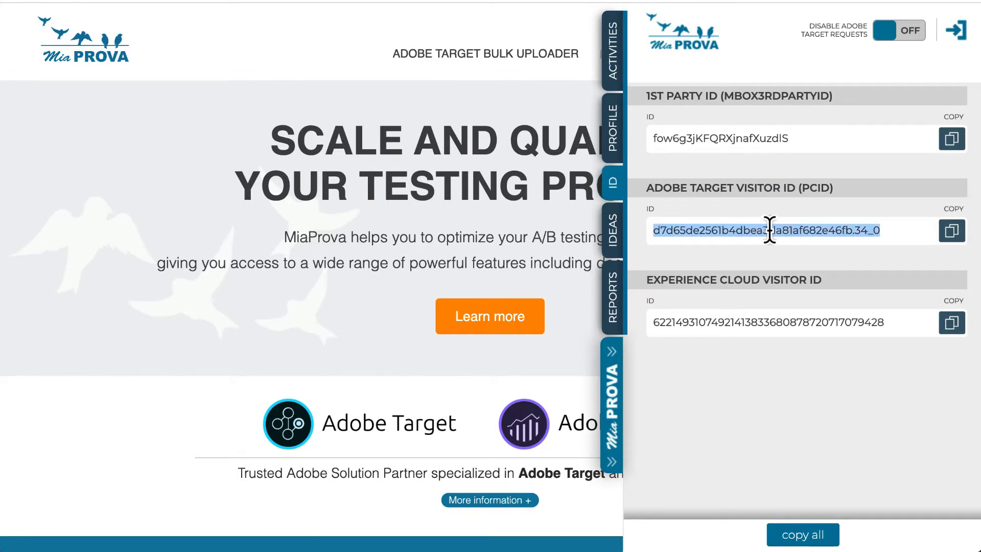
triple_click(763, 320)
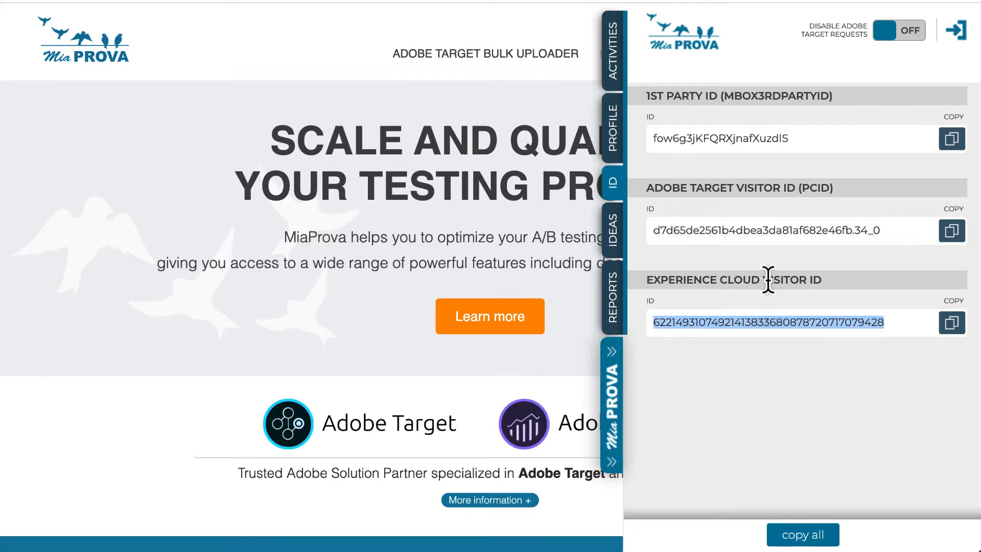
triple_click(762, 322)
left_click(791, 320)
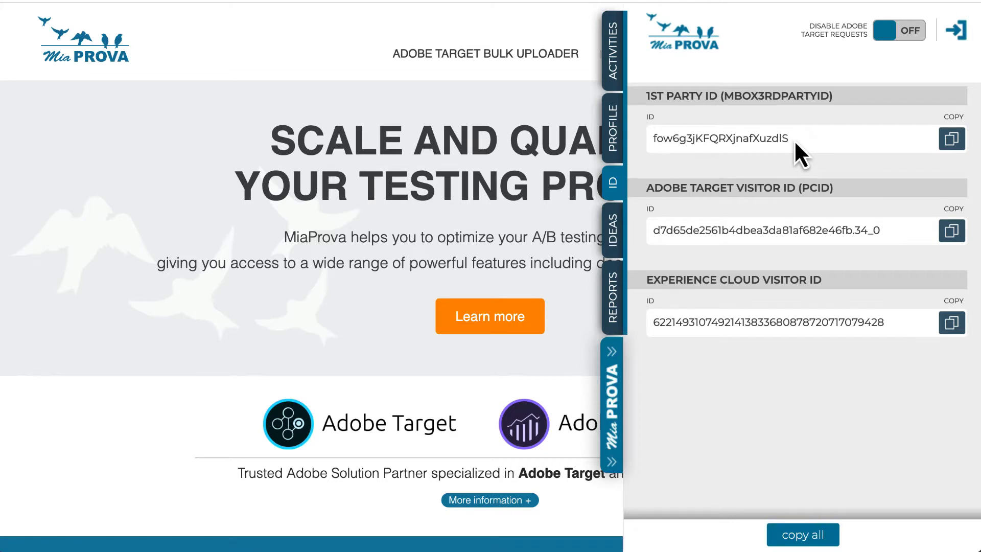
Step: Highlight the 1st Party ID (mbox3rdPartyId) value and clear the selection again
double_click(761, 139)
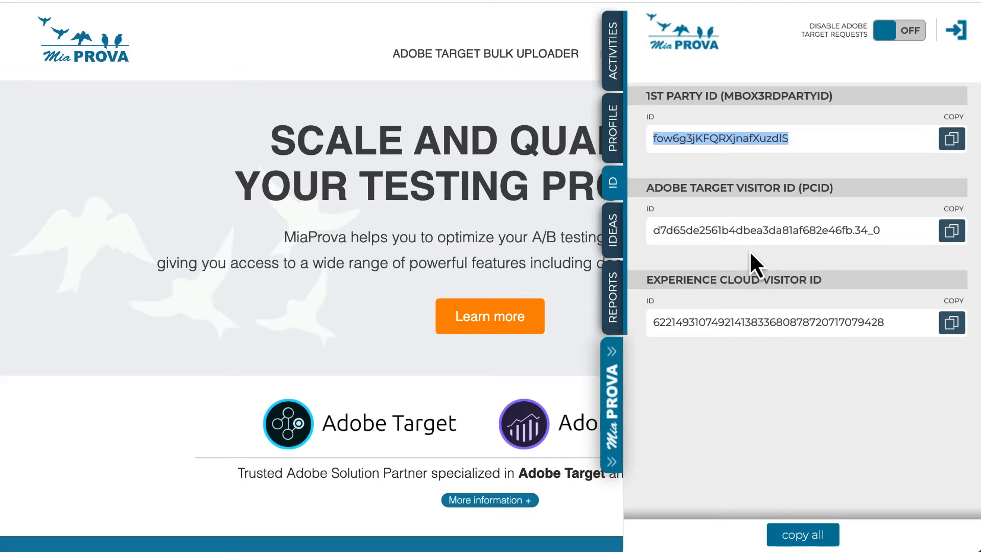
double_click(731, 143)
double_click(767, 144)
left_click(816, 139)
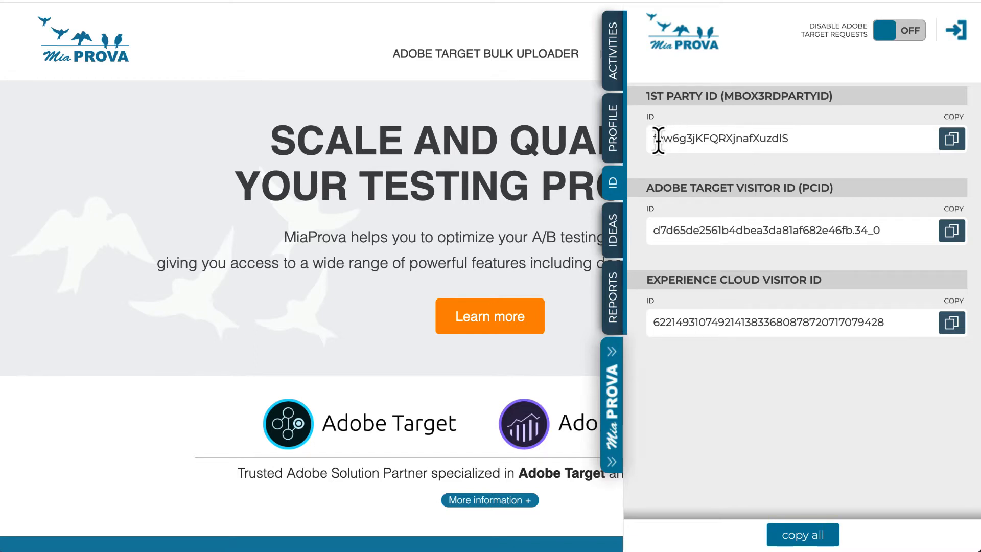
left_click_drag(656, 138, 844, 144)
left_click(845, 145)
Step: Show the Adobe Target visitor profile attributes, collapse and reopen the extension panel, and look through the attribute list
left_click(613, 116)
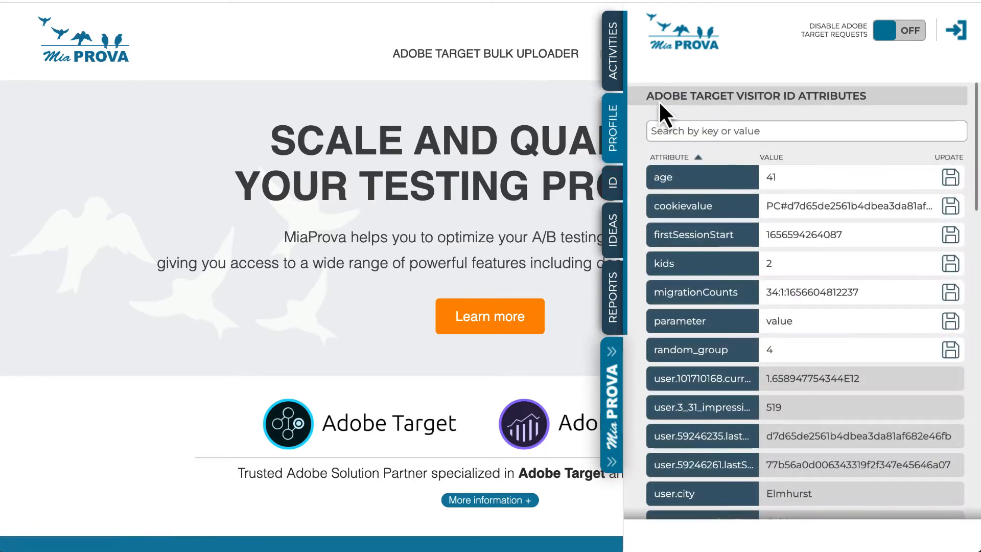
left_click(619, 401)
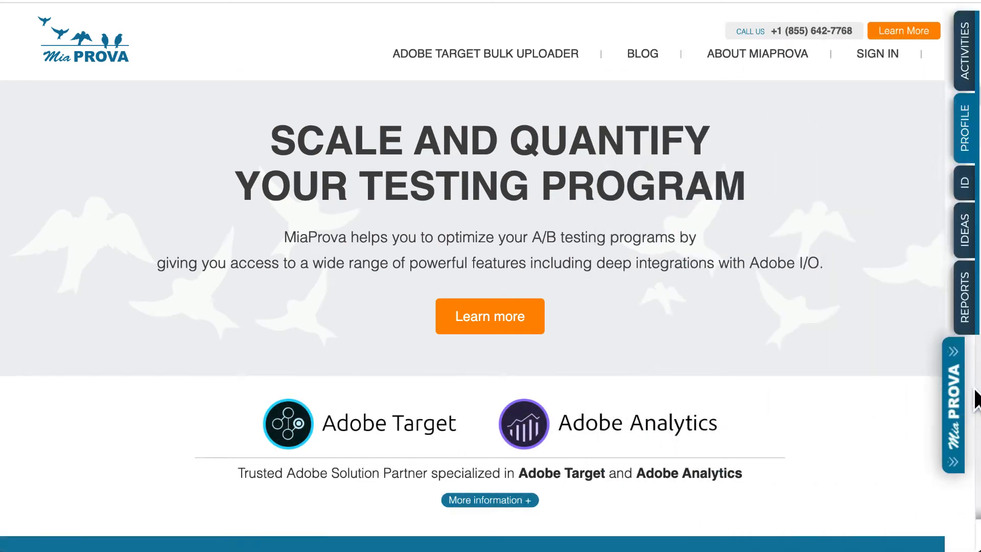
left_click(959, 401)
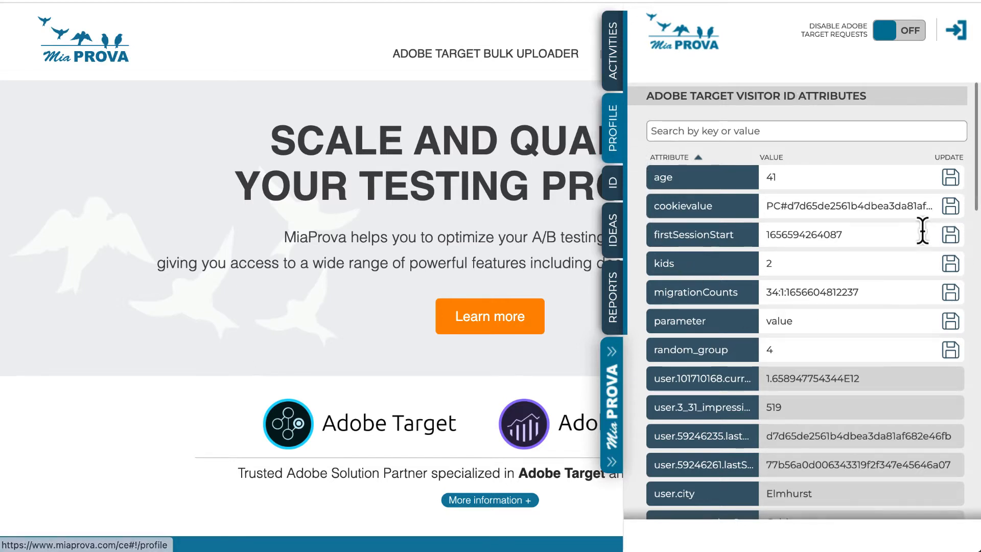
scroll(892, 207, "down", 1)
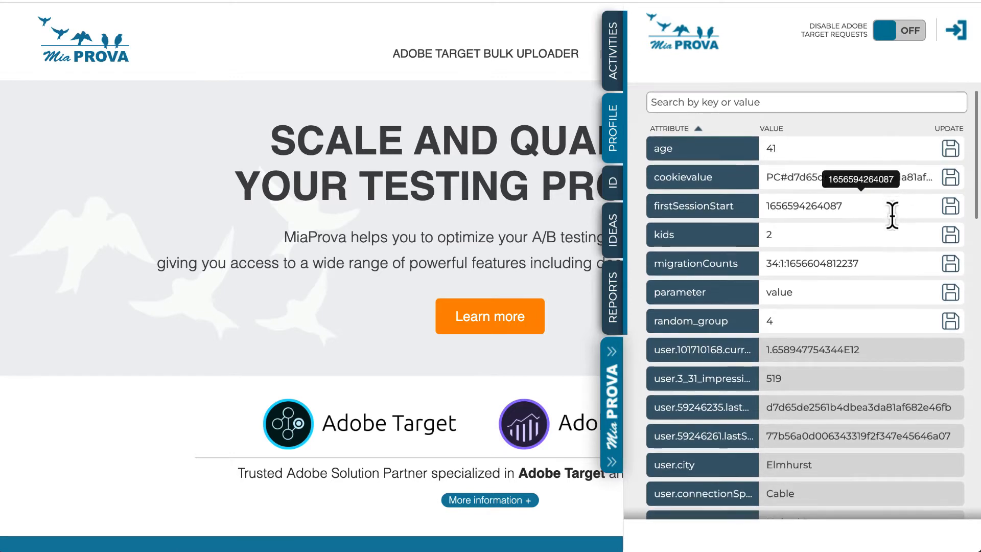
scroll(890, 351, "down", 3)
scroll(890, 352, "down", 5)
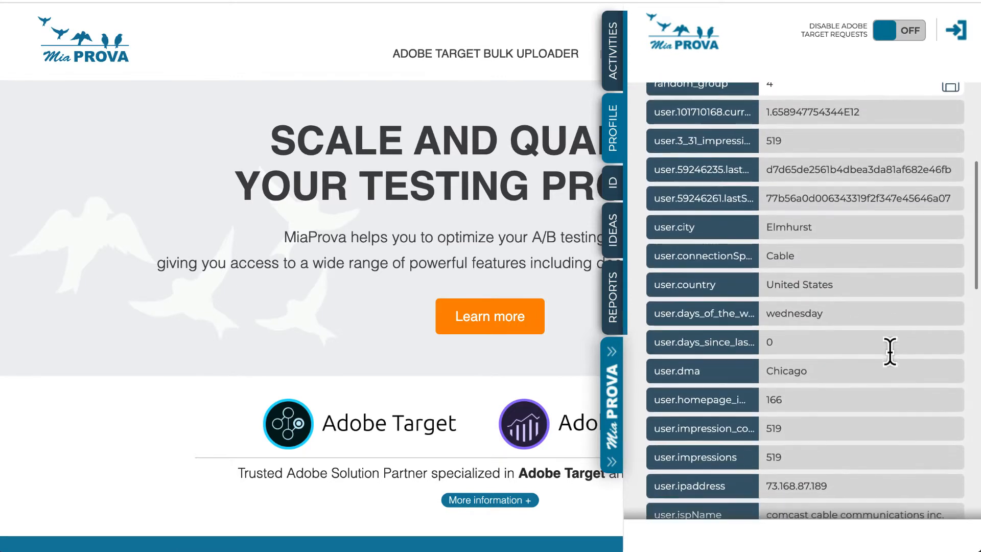
Step: Return to the visitor IDs and highlight the Adobe Target Visitor ID (PCID), followed by the 1st Party ID
left_click(615, 189)
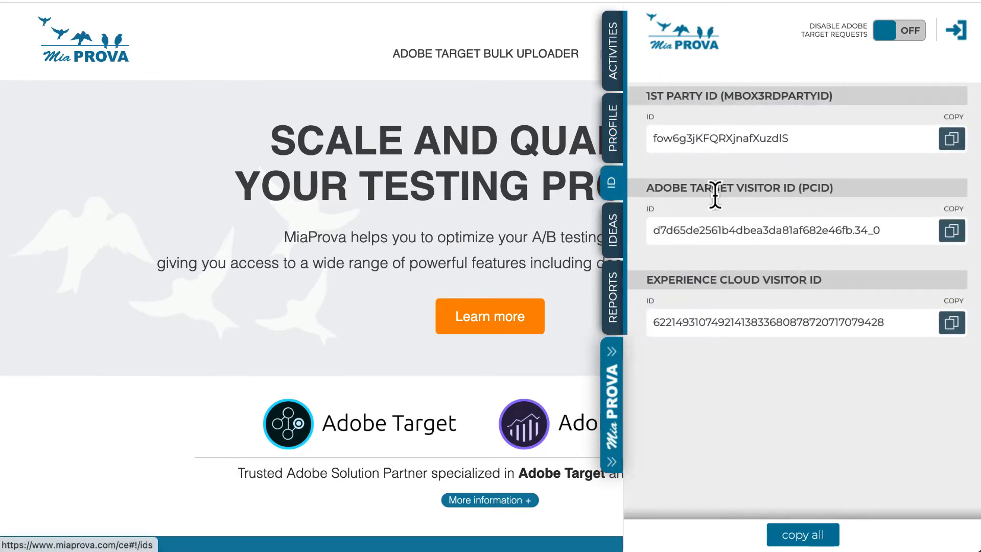
left_click(708, 232)
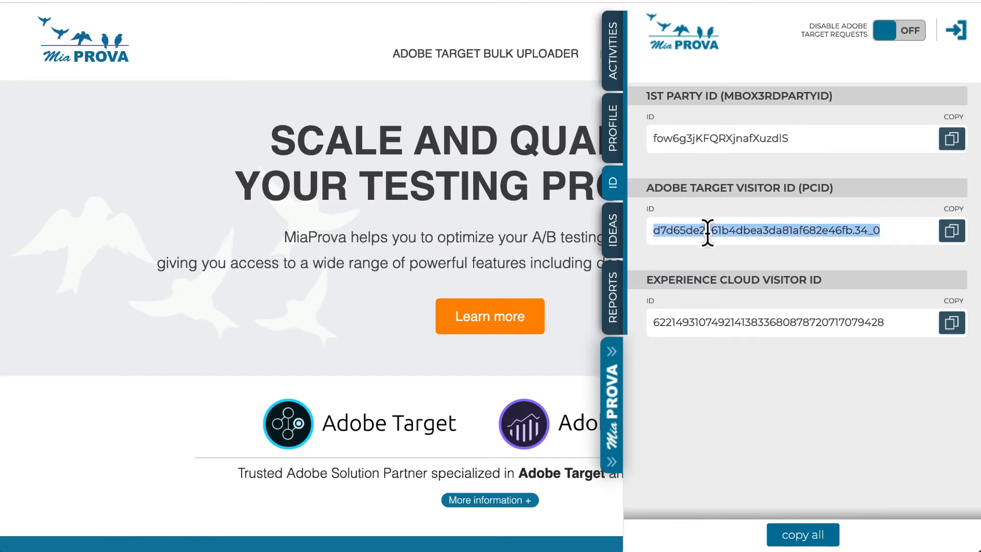
left_click(738, 138)
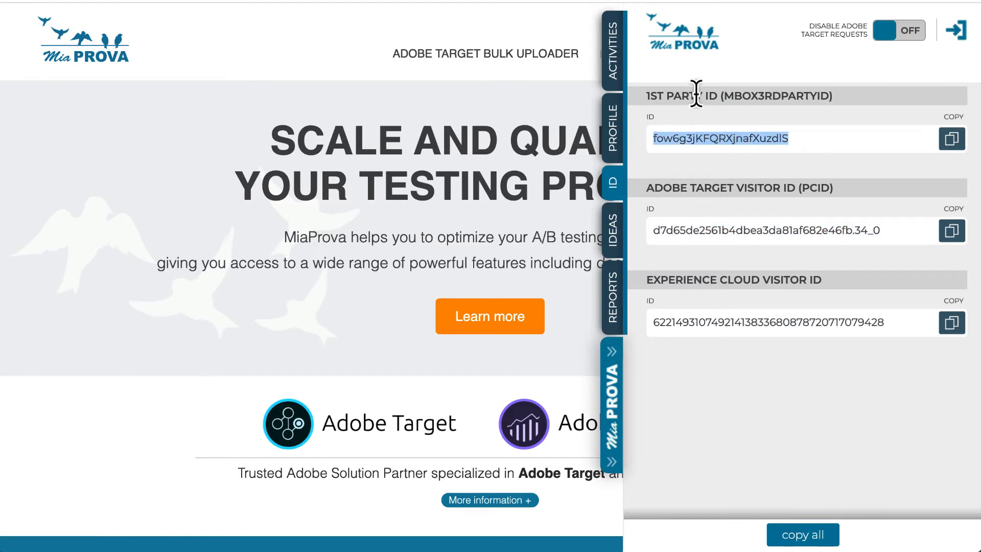
Step: Examine the profile attributes tied to the visitor, from the user.* script values back to the editable attributes such as kids and random_group
left_click(618, 134)
scroll(785, 310, "down", 6)
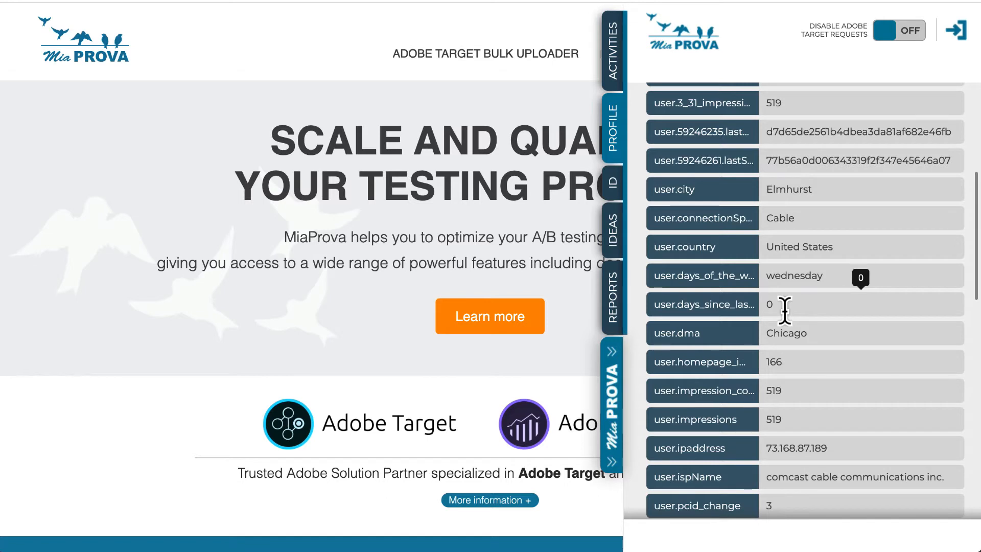
scroll(816, 262, "down", 3)
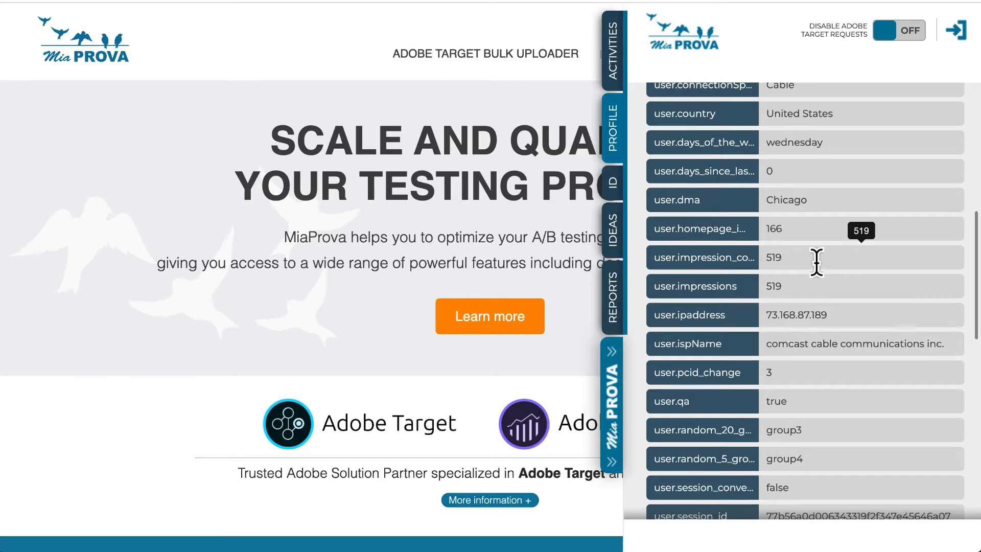
scroll(816, 262, "up", 3)
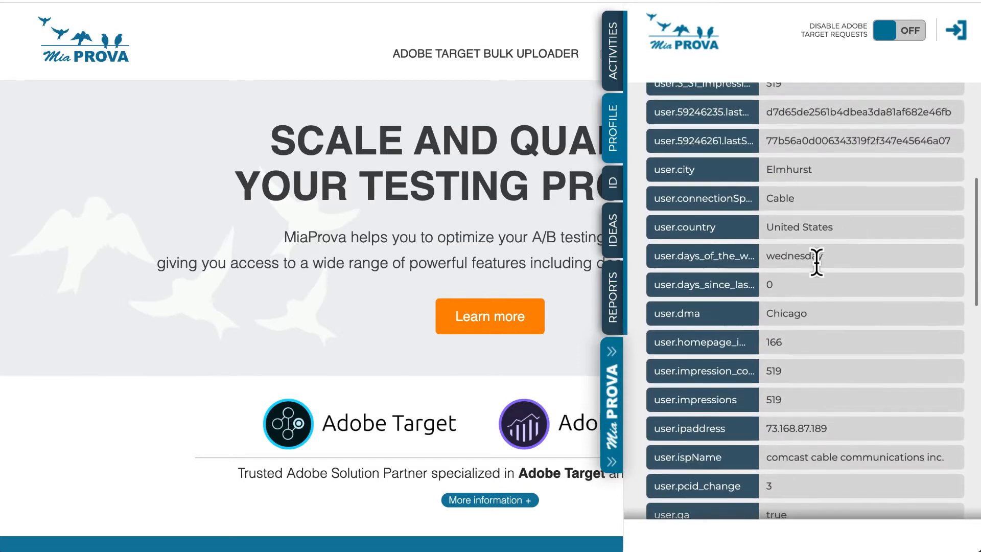
scroll(817, 262, "up", 3)
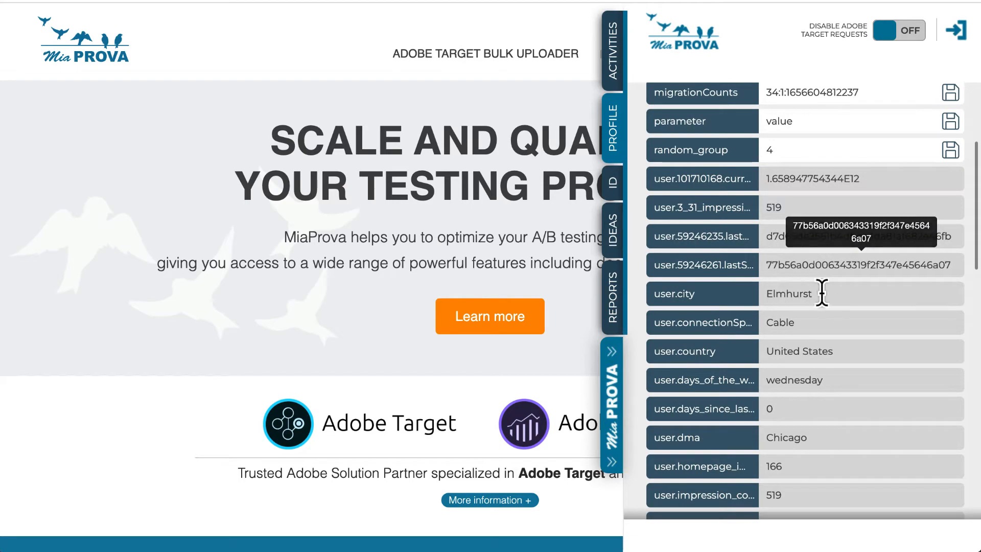
scroll(816, 235, "up", 5)
scroll(817, 235, "down", 3)
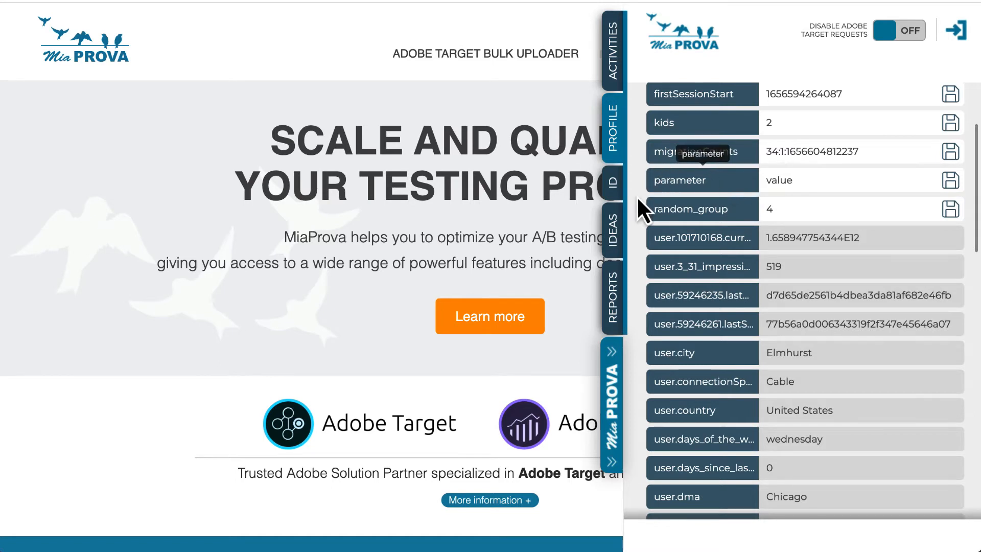
Step: Go back to the visitor IDs and highlight only the 1st Party ID (mbox3rdPartyId)
left_click(616, 192)
double_click(728, 139)
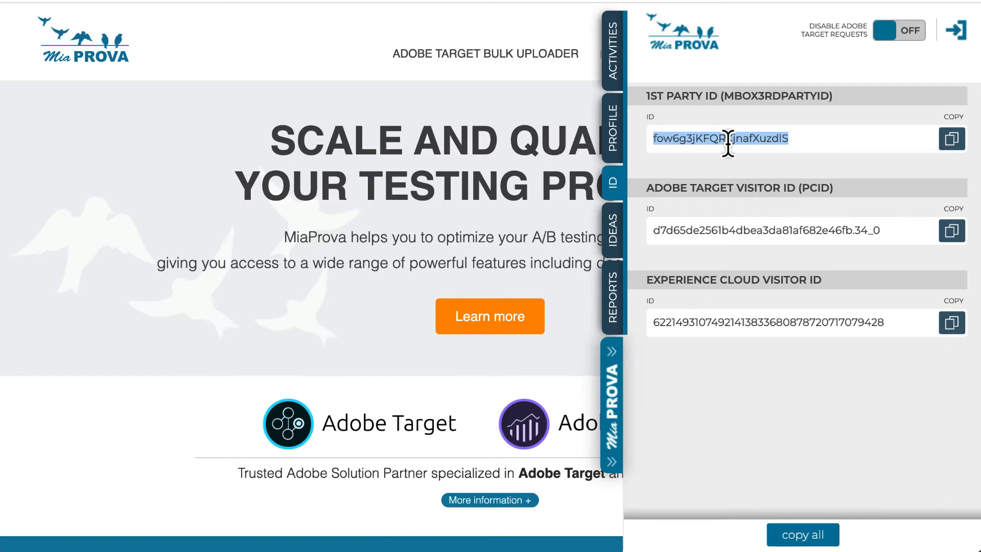
left_click(729, 144)
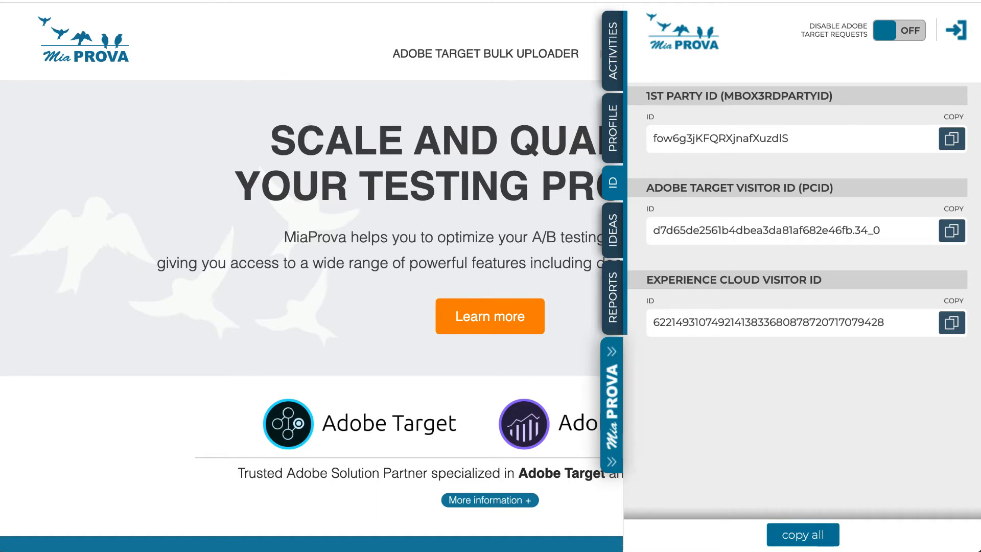
Step: On the Adobe Target Profile Bulk Update page, open the template options, try the type Another Id, and set the type back to Visitor Id
left_click(112, 0)
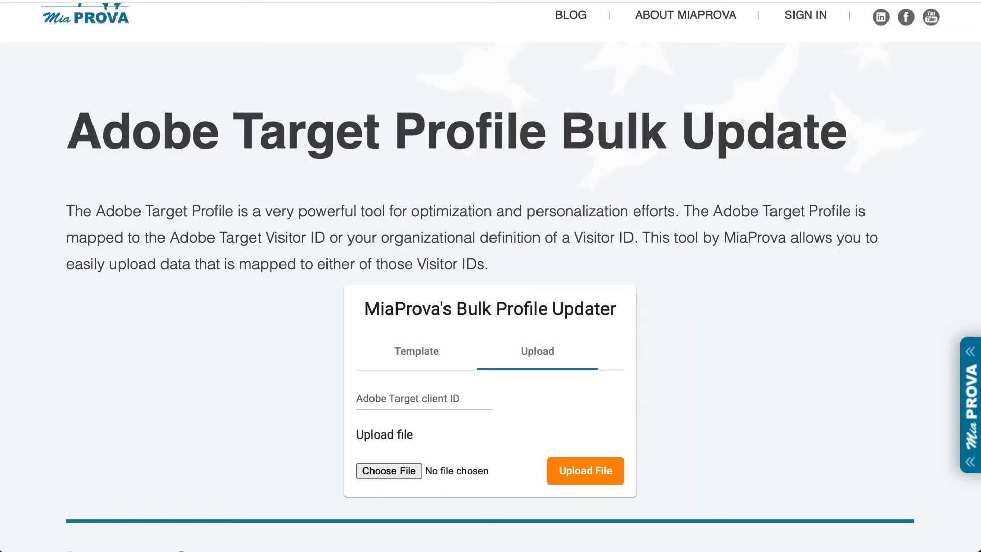
scroll(128, 34, "up", 1)
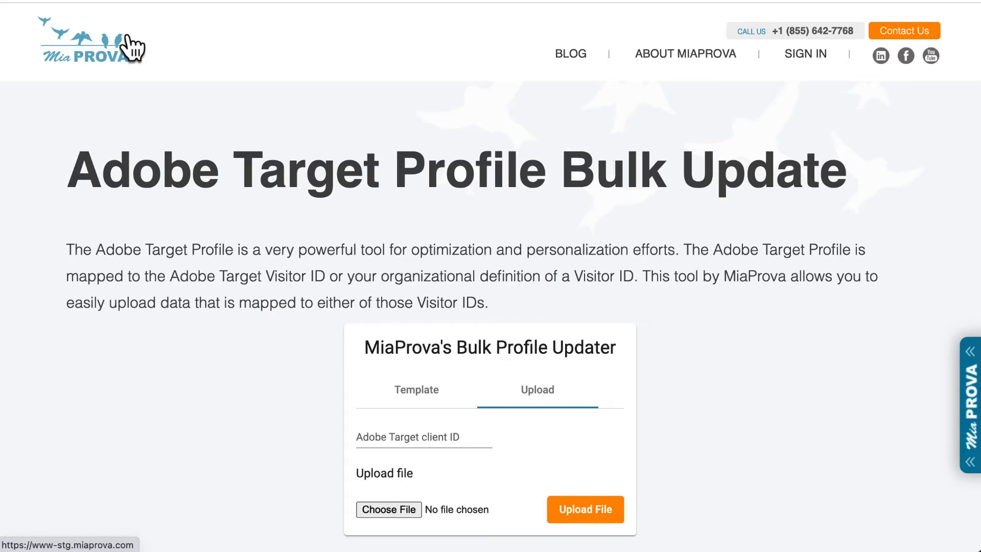
left_click(419, 396)
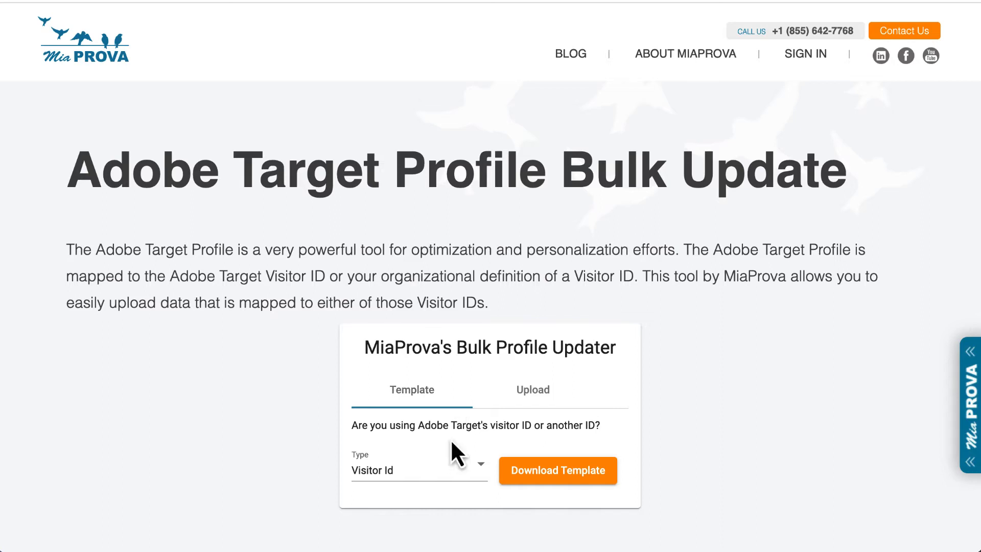
left_click(438, 475)
left_click(412, 504)
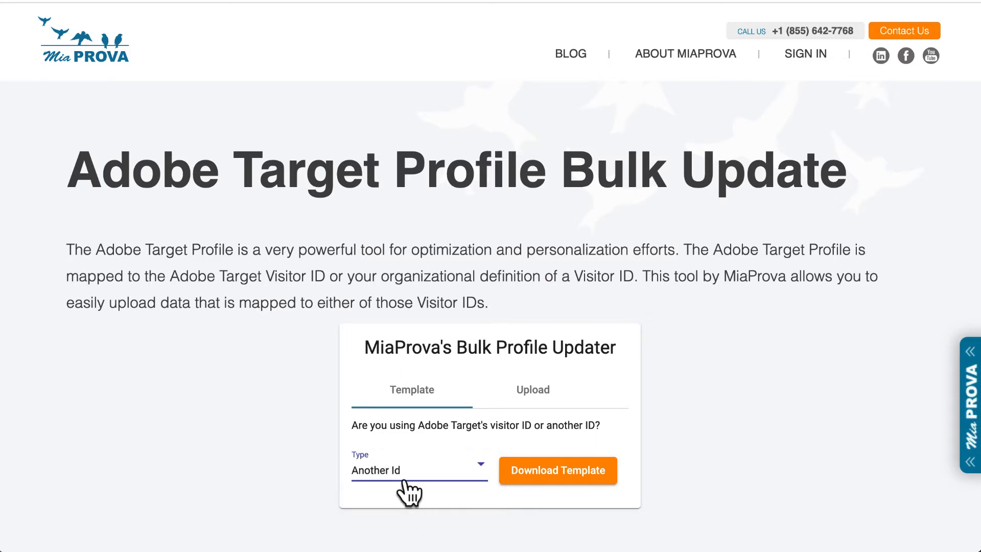
left_click(405, 482)
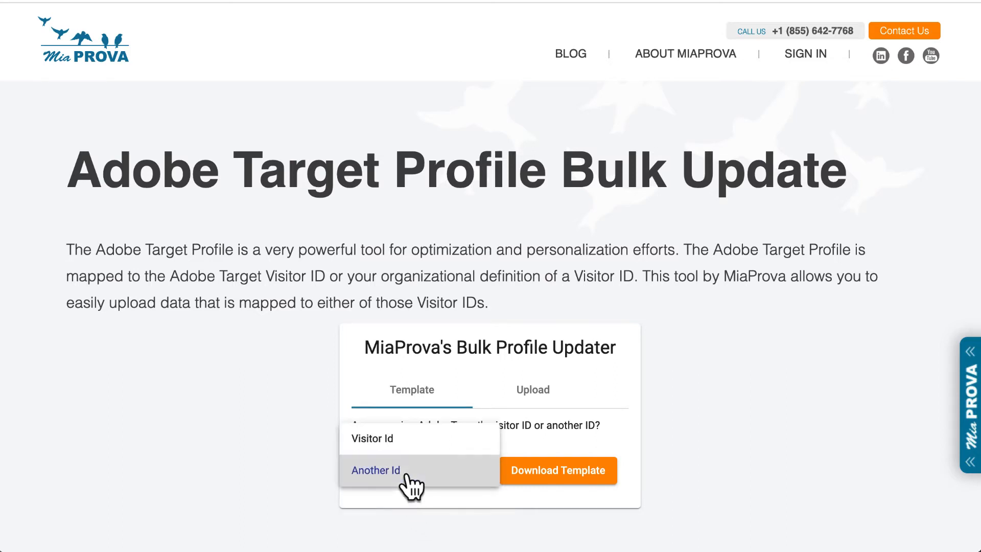
left_click(409, 447)
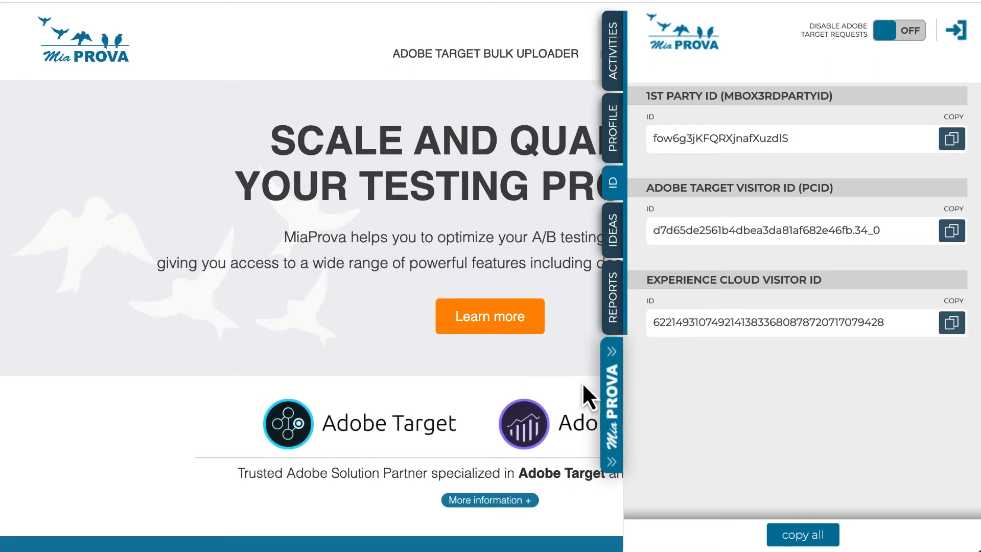
Step: On the MiaProva home page, highlight the PCID and the mbox3rdPartyId in the extension to compare the two template ID types
triple_click(742, 231)
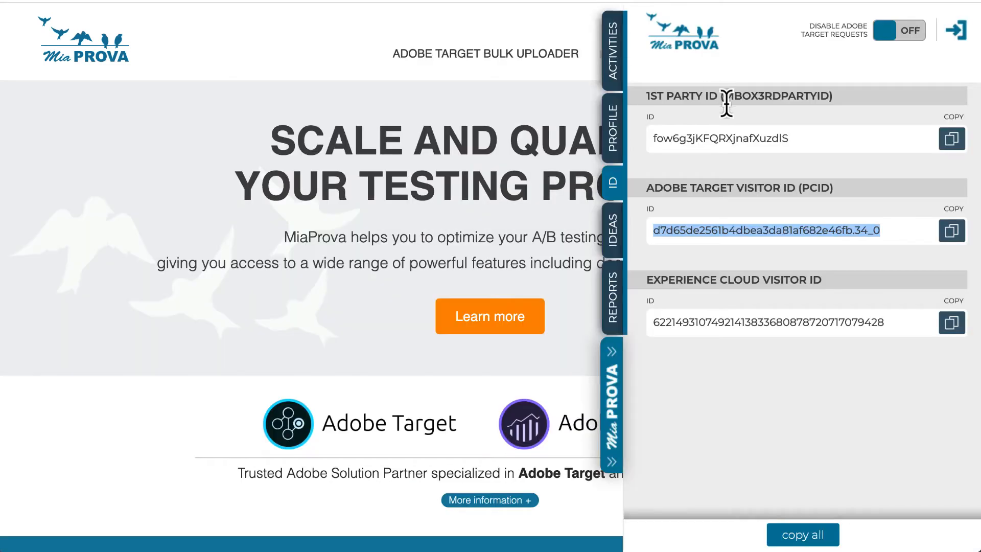
double_click(721, 138)
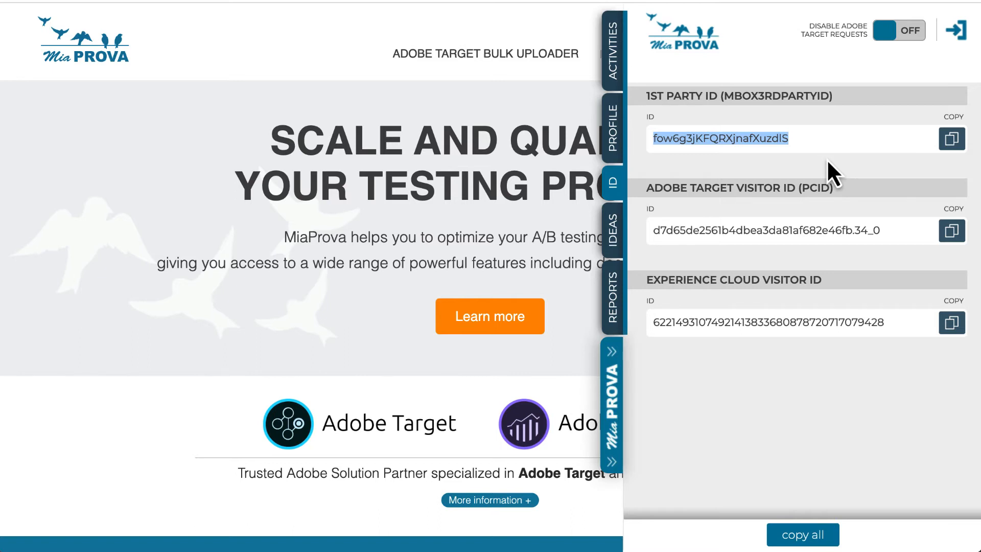
Step: Highlight the 1st Party ID in the extension and set the Bulk Profile Updater's template type to Another Id
left_click(809, 144)
double_click(782, 139)
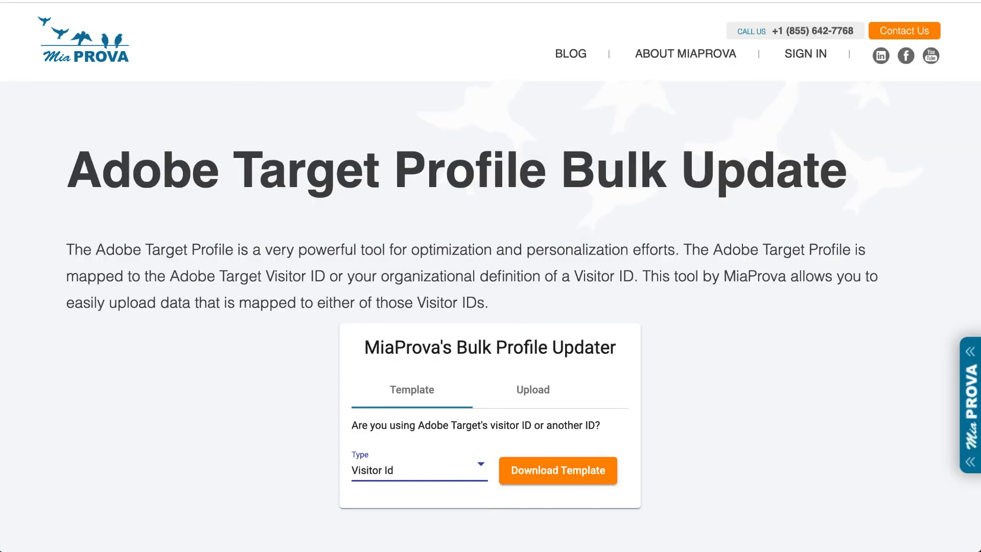
left_click(458, 476)
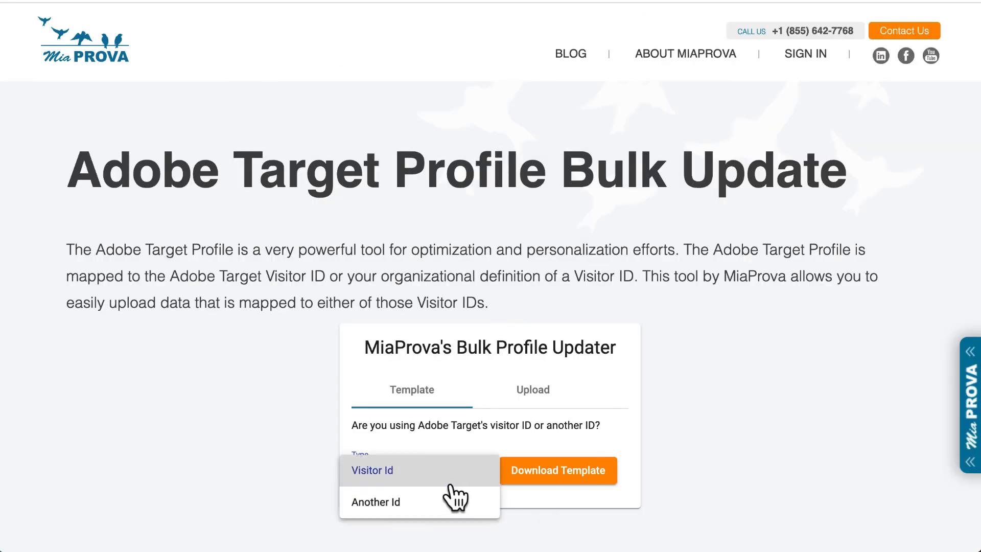
left_click(442, 502)
scroll(561, 514, "down", 3)
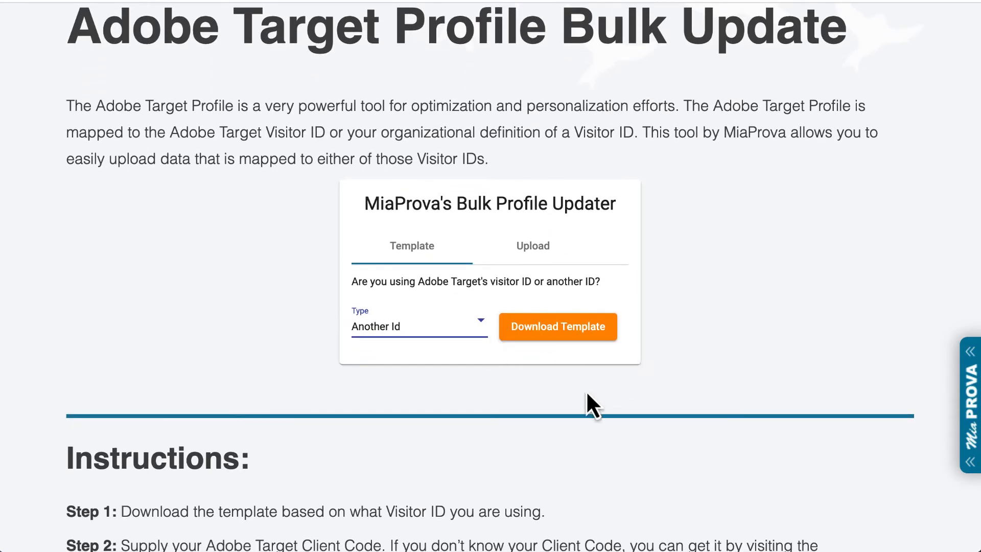
scroll(587, 394, "up", 2)
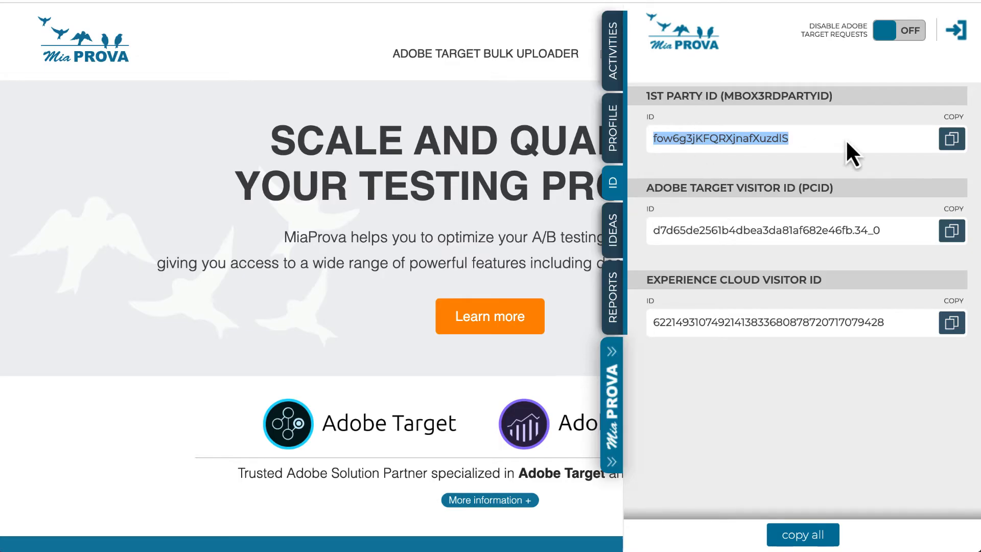
Step: Copy the Adobe Target Visitor ID (PCID) from the extension and look through the visitor's current profile attributes
left_click(937, 231)
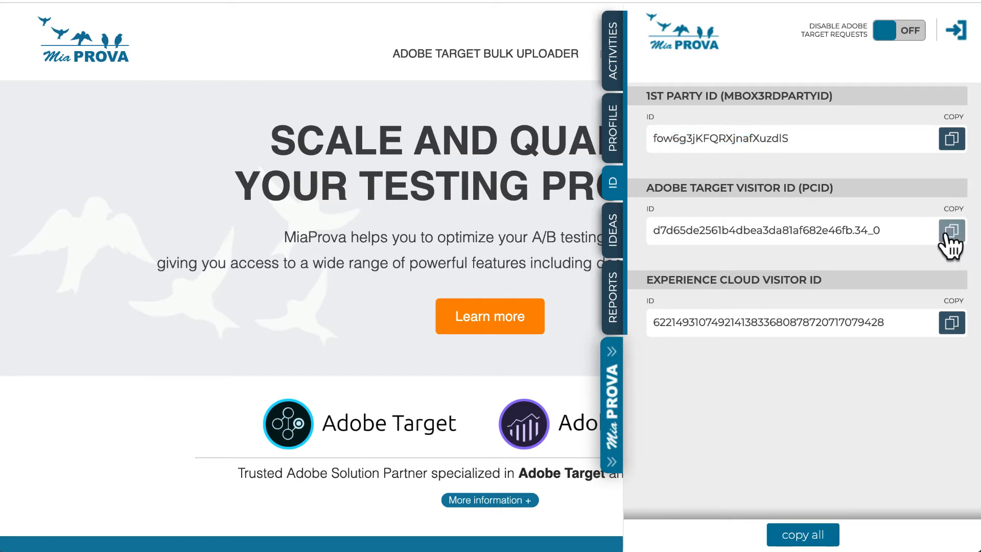
left_click(614, 140)
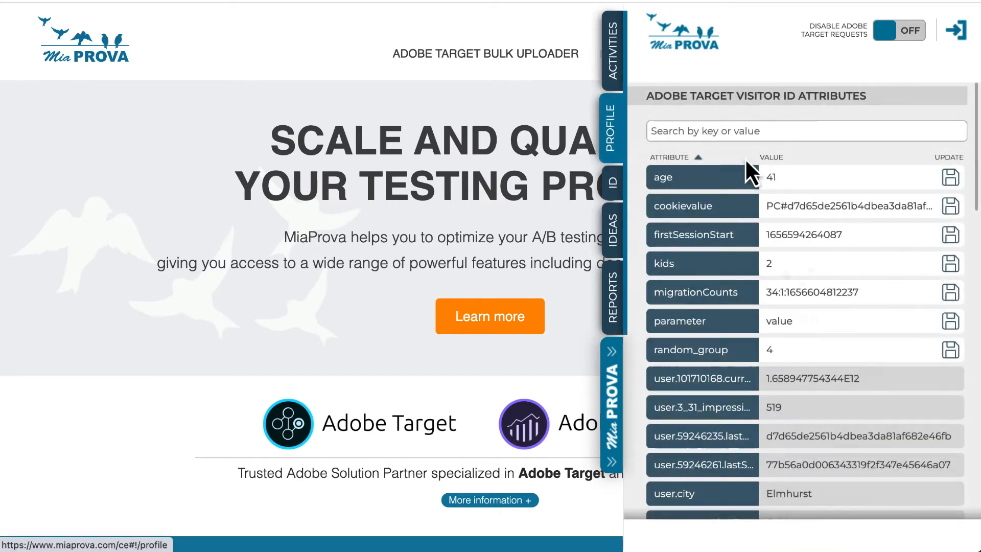
scroll(772, 370, "down", 3)
scroll(772, 372, "down", 4)
scroll(771, 372, "up", 6)
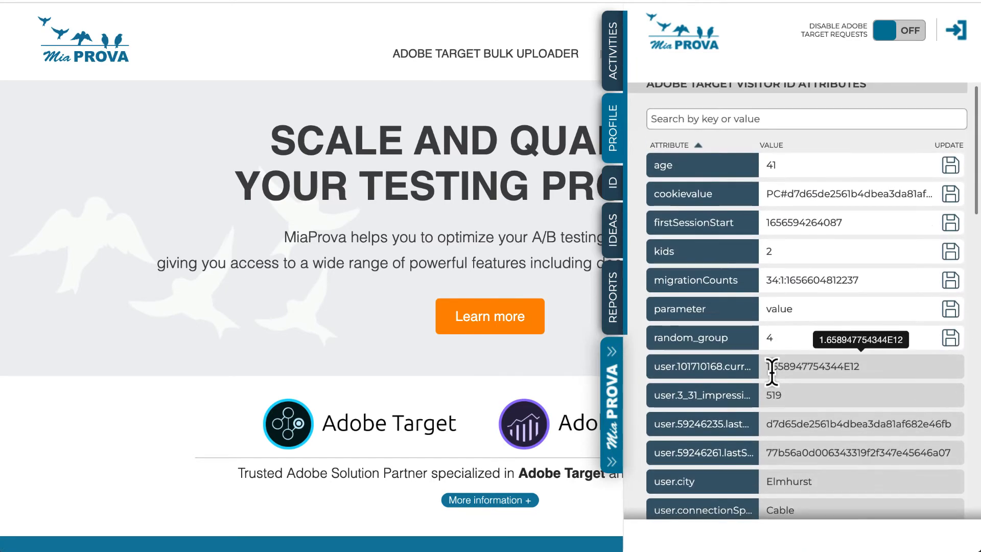
scroll(772, 372, "up", 1)
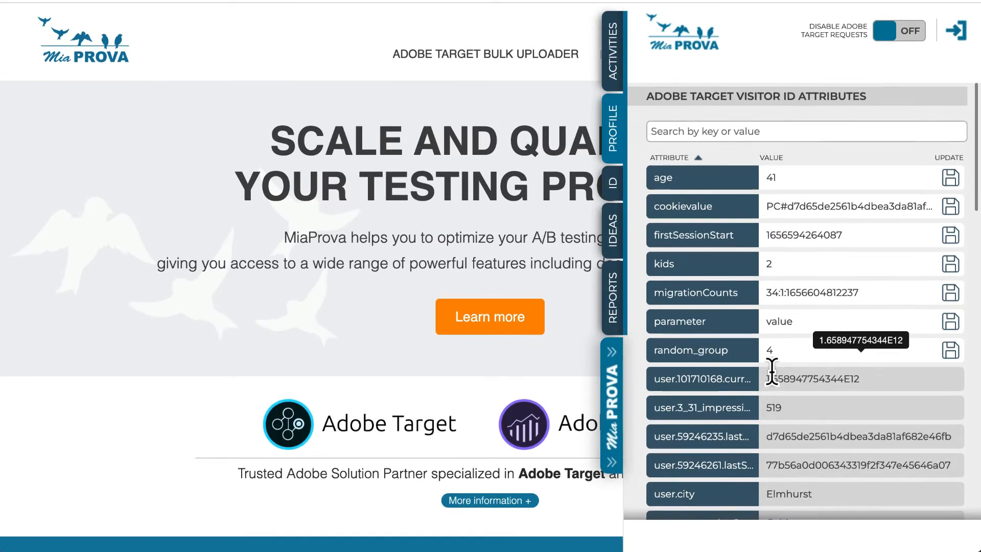
Step: Switch to Excel, paste the copied PCID below batch=pcId in the Visitor ID file, and widen column A to fit it
key("super+Tab")
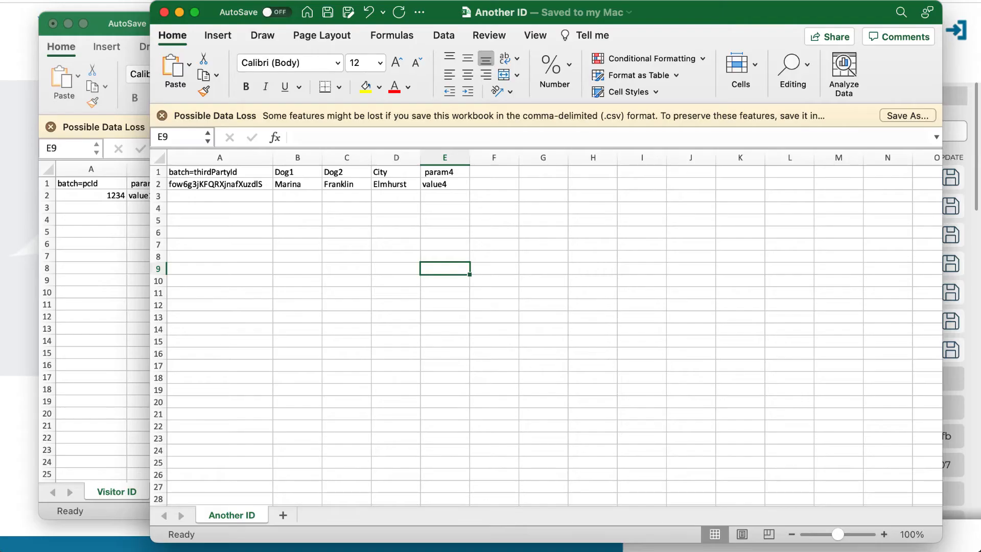
left_click(495, 220)
left_click(72, 185)
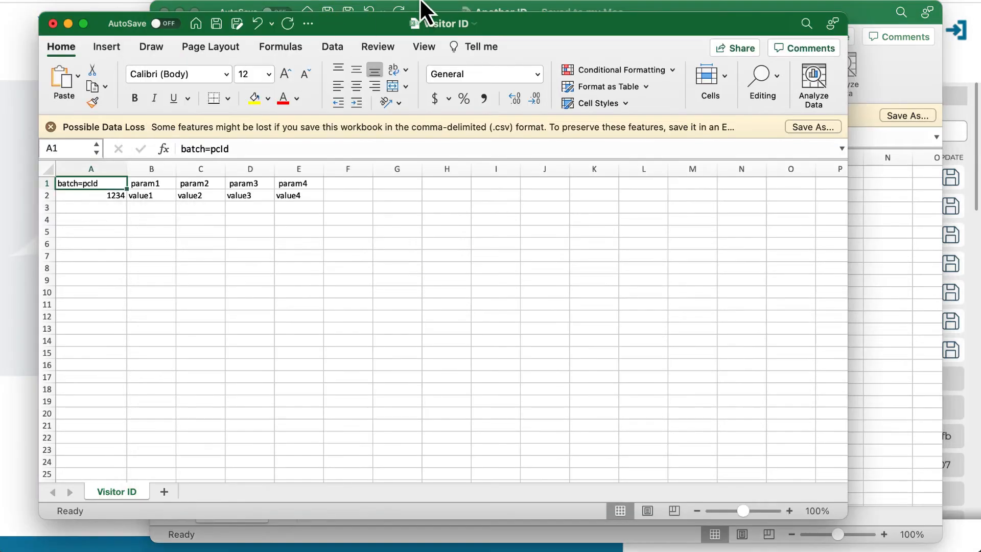
left_click(96, 196)
key("super+v")
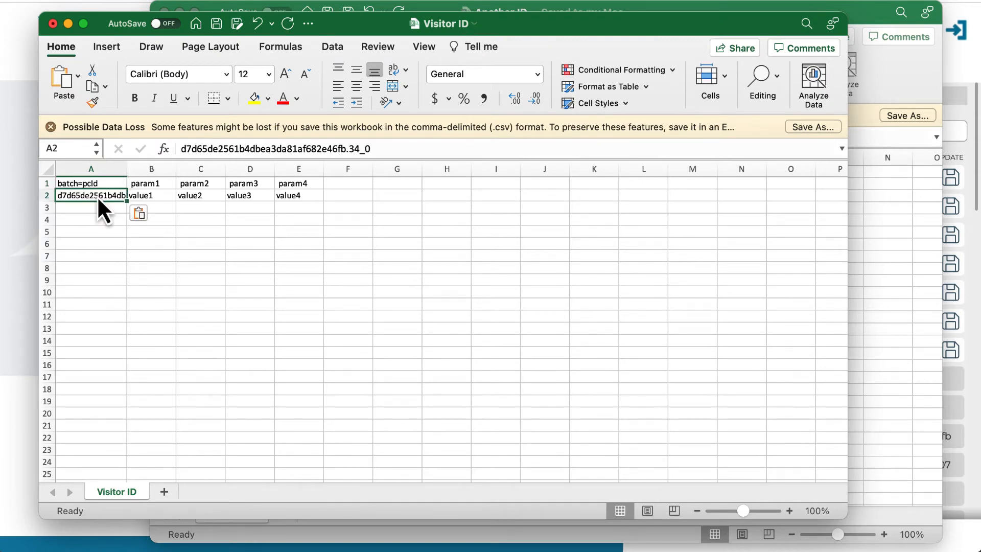
left_click_drag(128, 171, 237, 172)
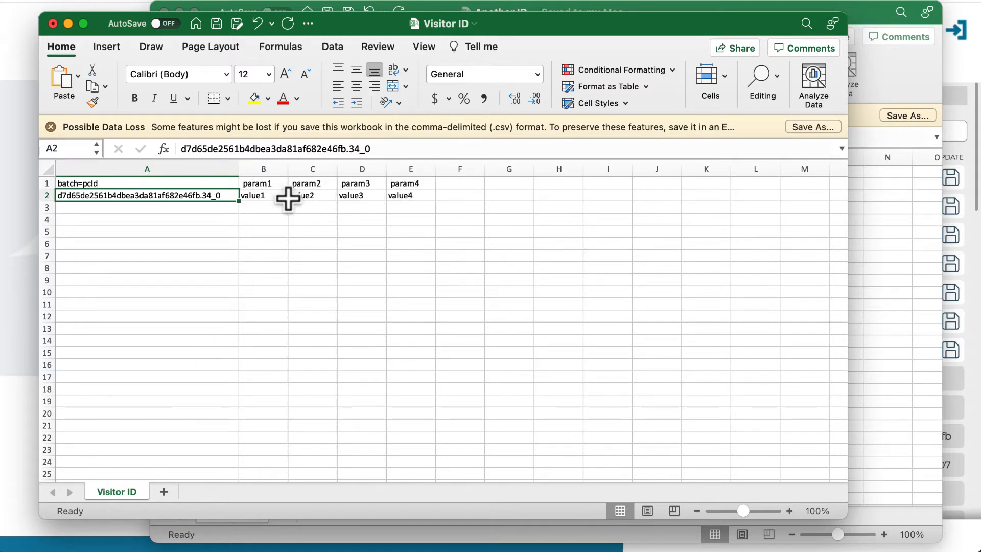
Step: Replace the headers param1, param2 and param3 in the Visitor ID file with Dog1, Dog2 and City
left_click(272, 188)
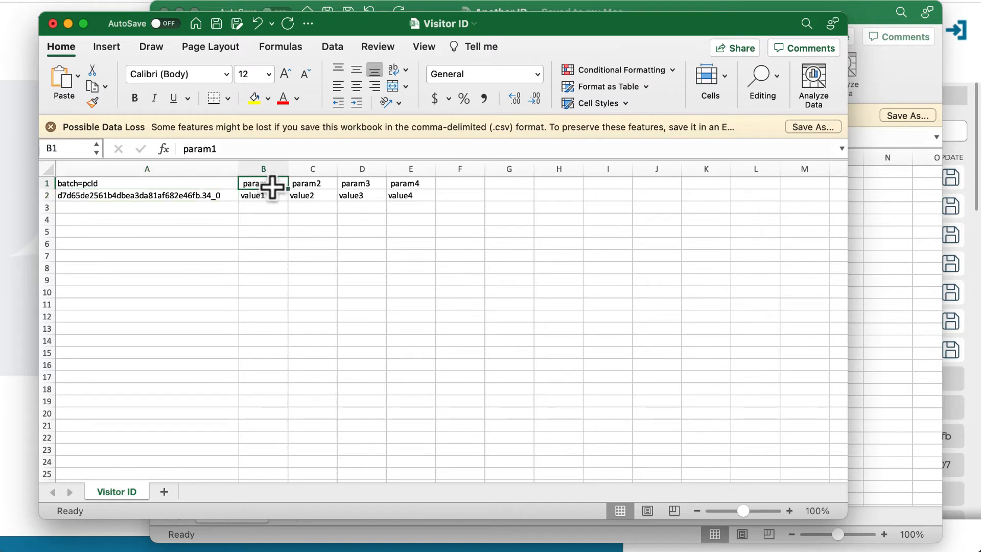
type("Dog1")
key("Tab")
type("Dog")
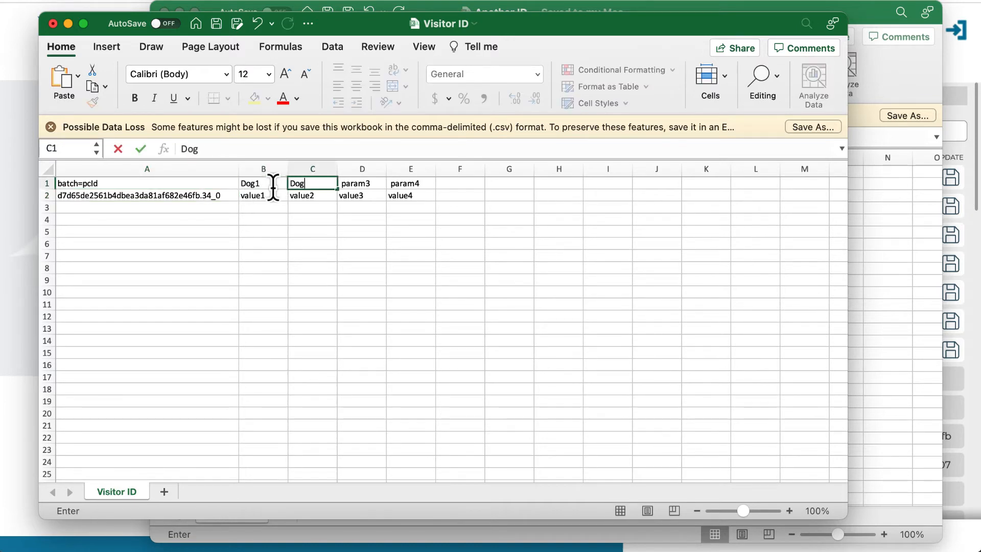
type("2")
key("Tab")
type("City")
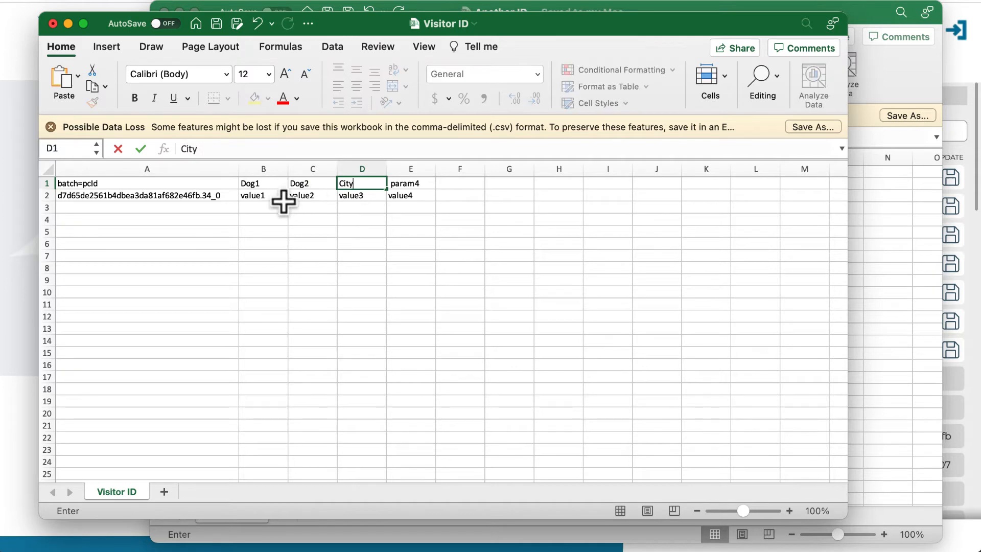
Step: Enter Marina, Franklin and Elmhurst in row 2 as the Dog1, Dog2 and City values, and save the Visitor ID file
left_click(276, 196)
type("Marina")
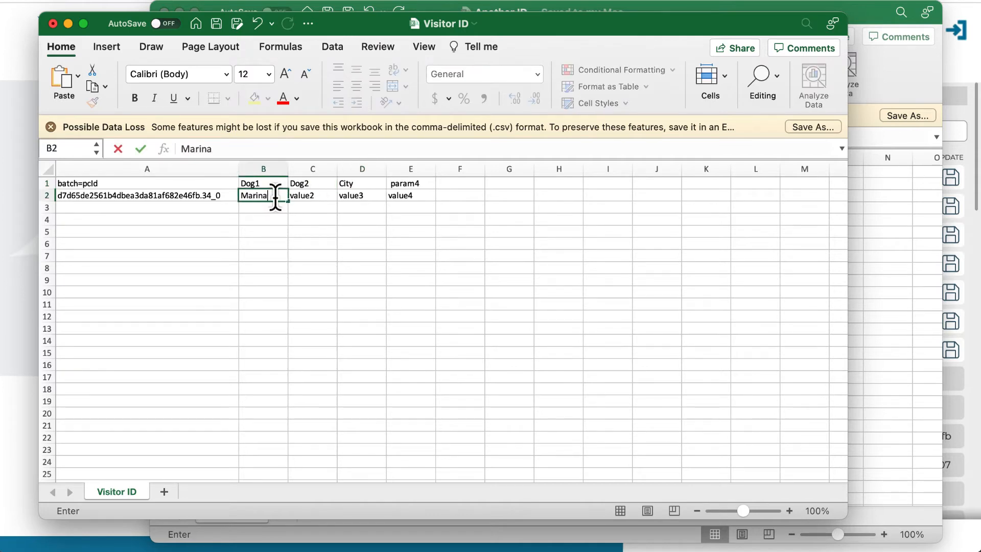
key("Tab")
type("Franl")
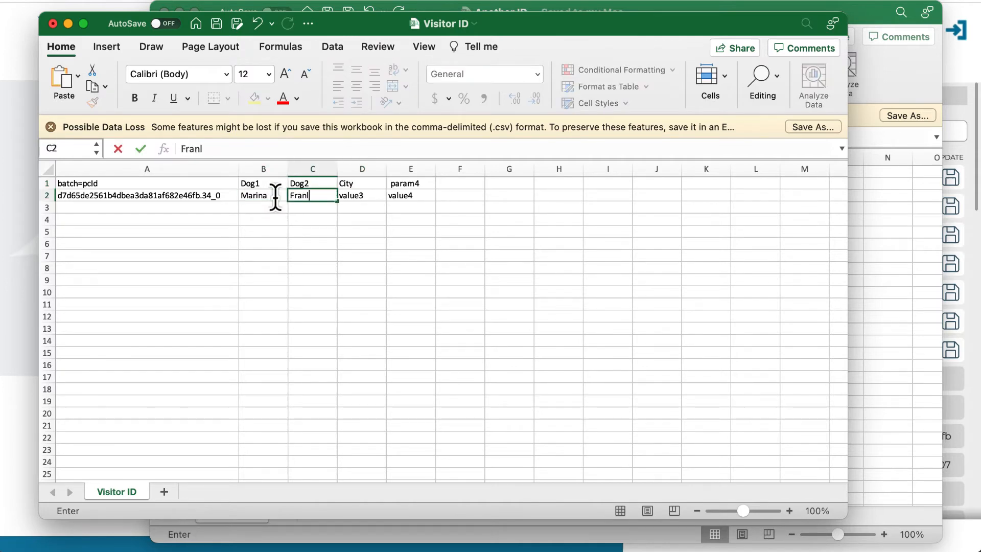
type("in")
key("BackSpace")
key("BackSpace")
key("BackSpace")
type("klin")
key("Tab")
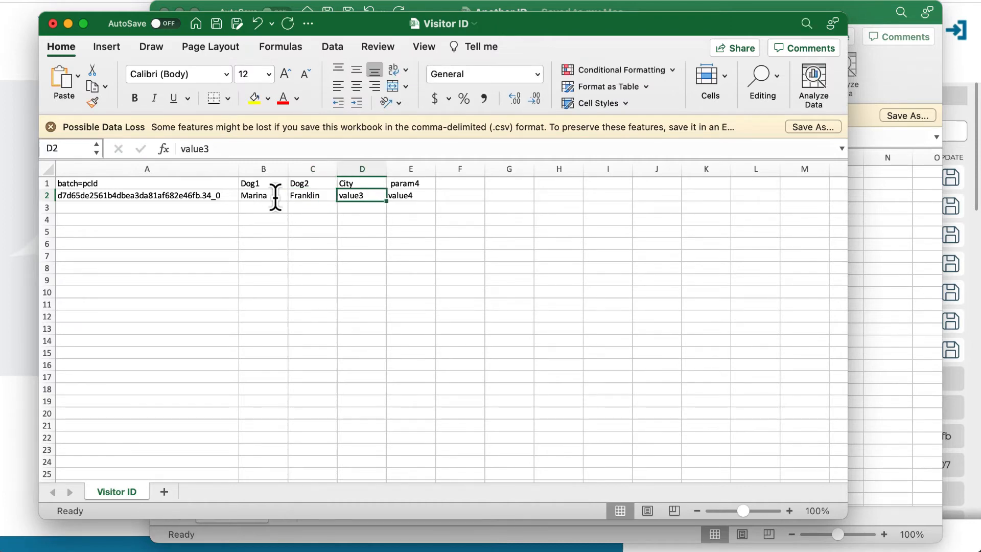
type("Elmhu")
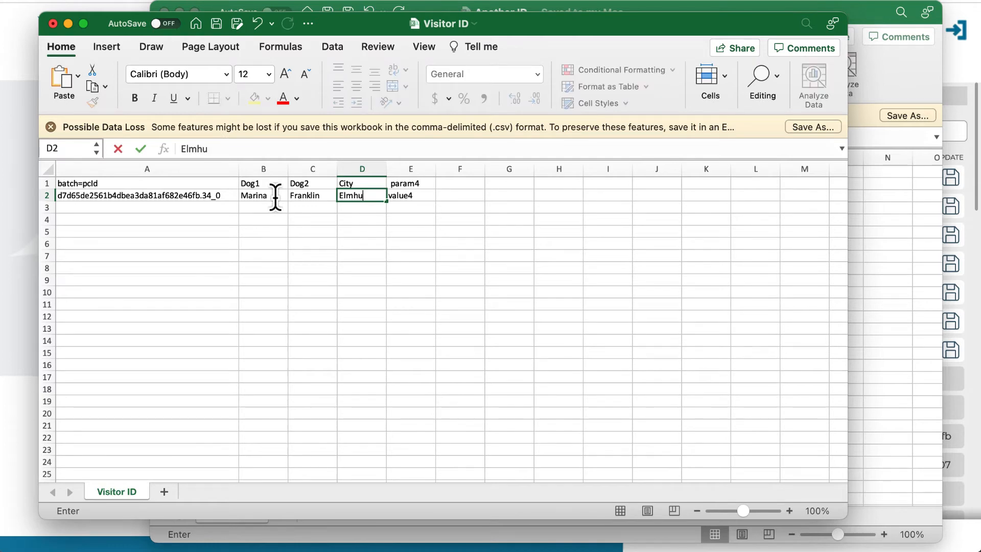
type("rst")
left_click(283, 253)
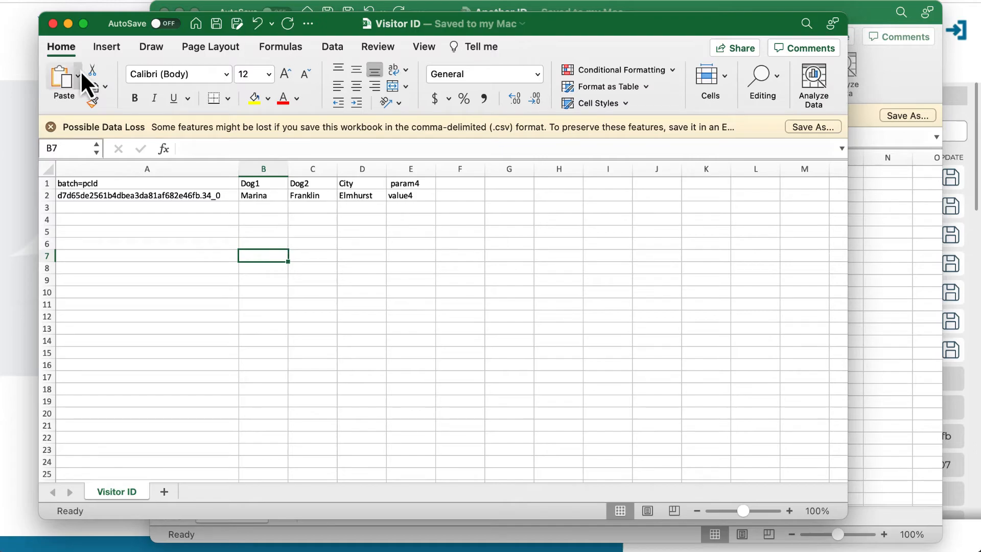
Step: In the browser, open the Bulk Profile Updater's upload form and fill its Adobe Target client ID with the Client Code copied from Target's Implementation page
left_click(18, 87)
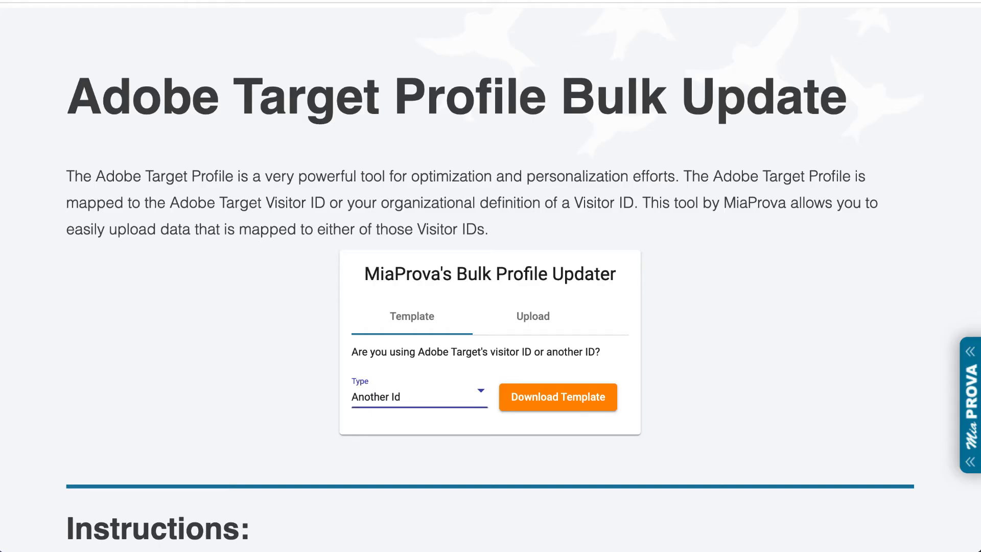
left_click(542, 313)
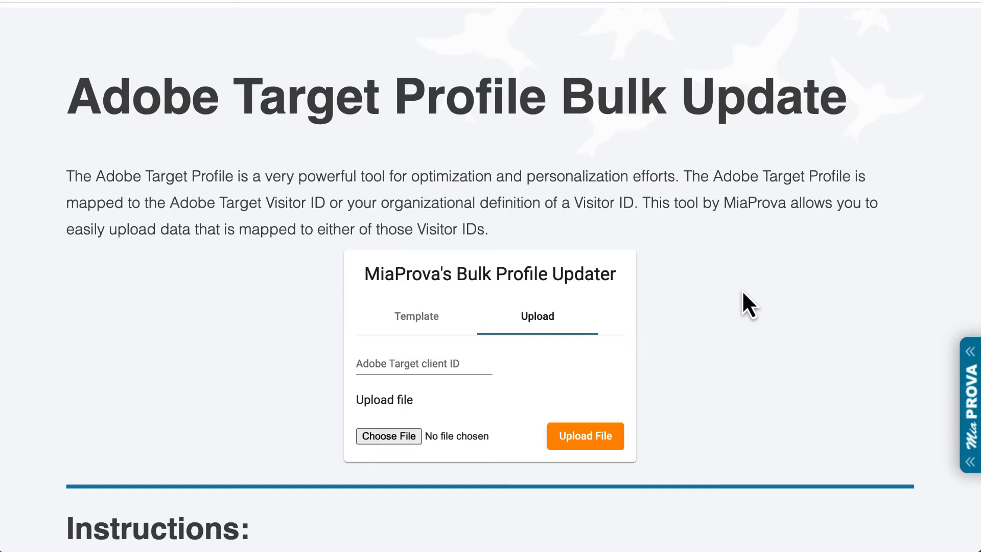
left_click(550, 0)
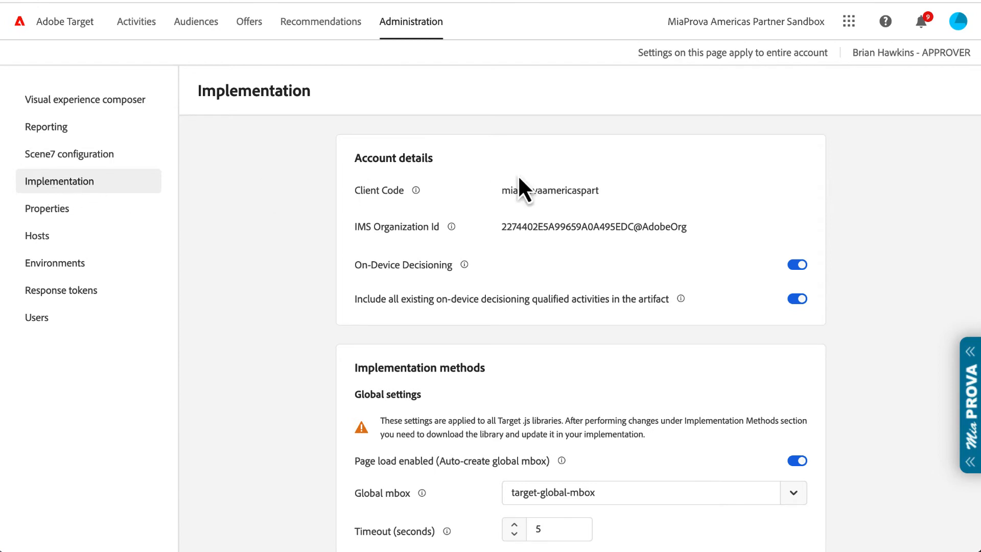
double_click(513, 191)
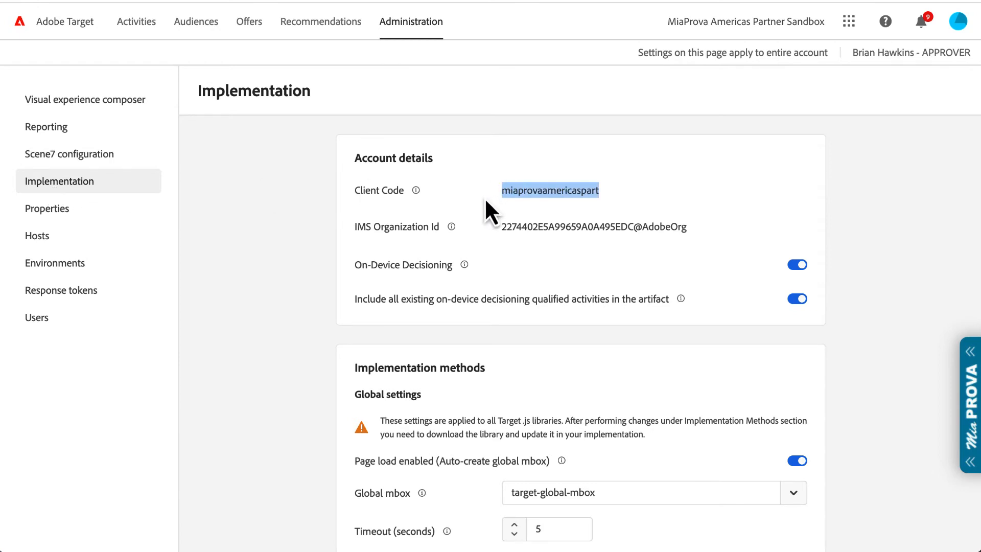
right_click(569, 194)
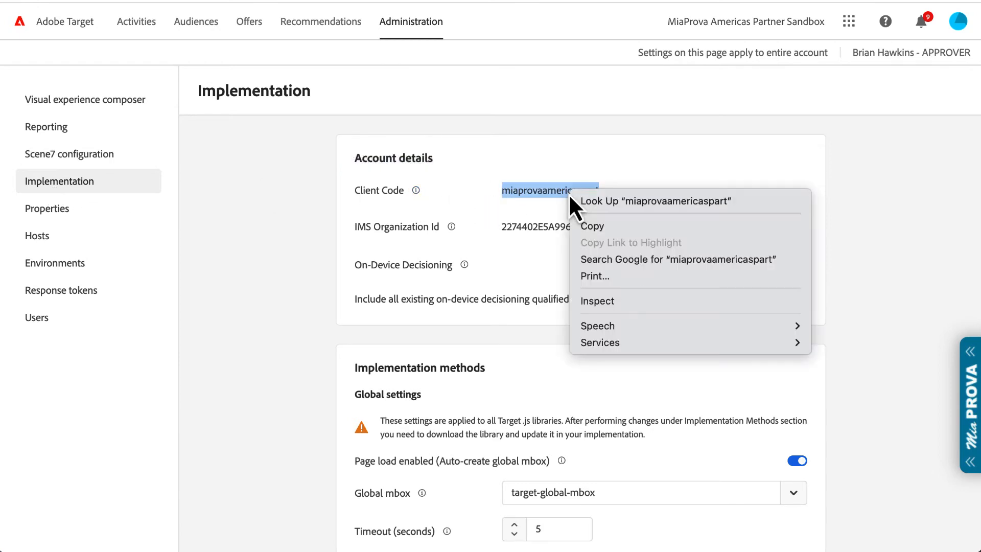
left_click(595, 222)
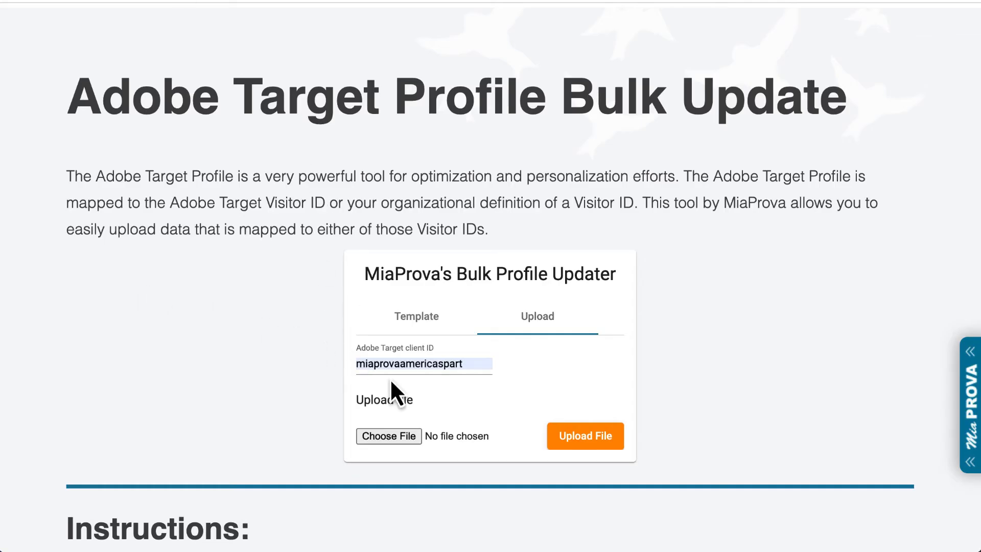
left_click(395, 364)
Step: Choose Visitor ID.csv from the Bulk Upload folder and upload it with the Bulk Profile Updater
left_click(393, 440)
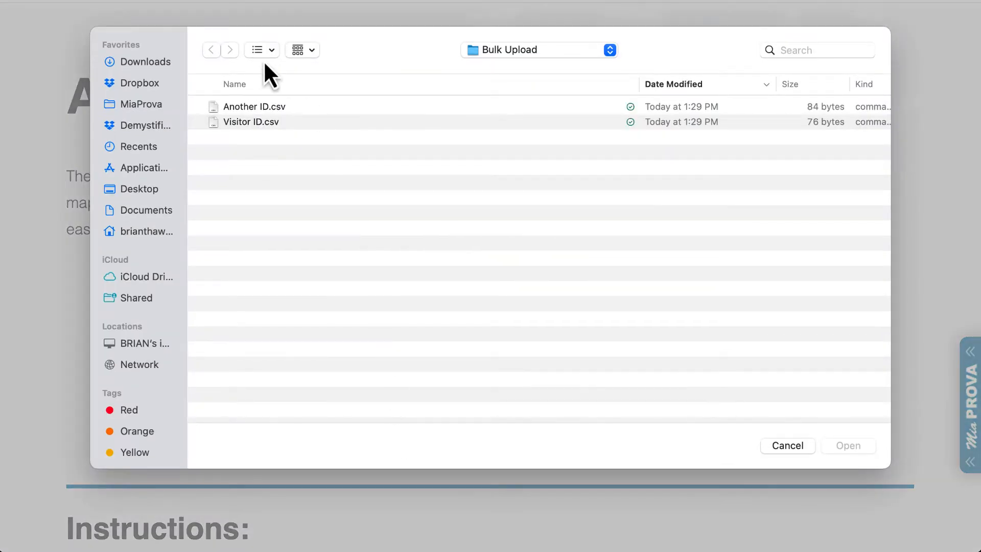
double_click(260, 123)
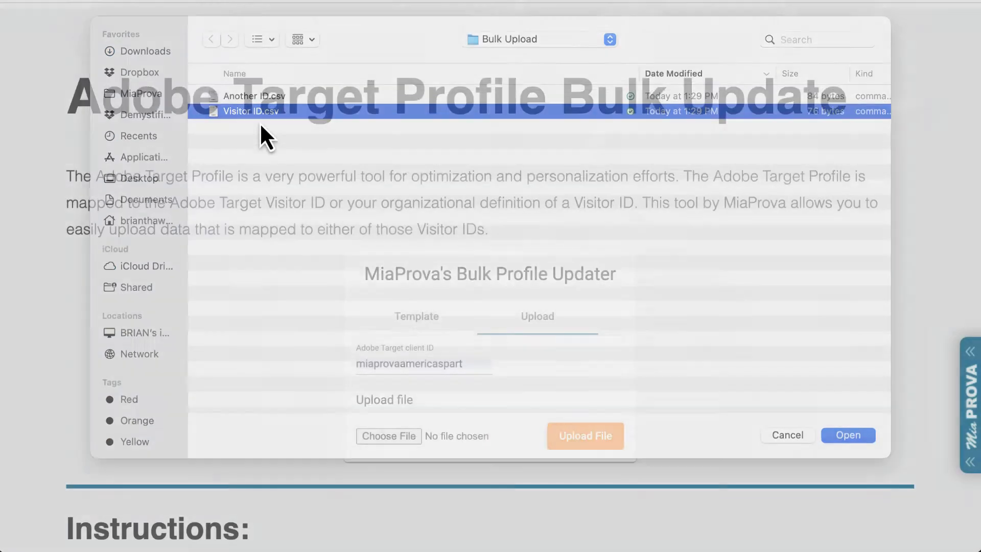
left_click(613, 445)
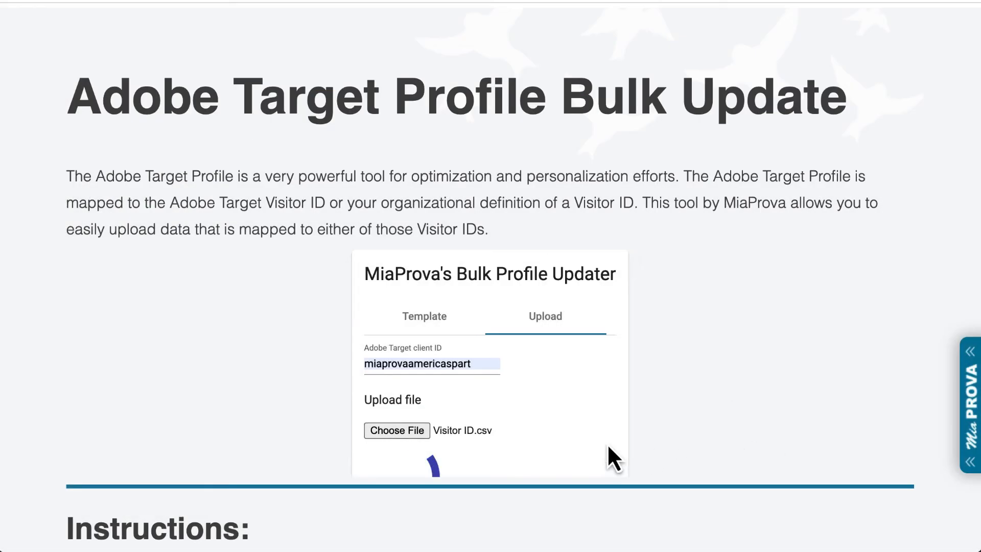
scroll(607, 444, "down", 2)
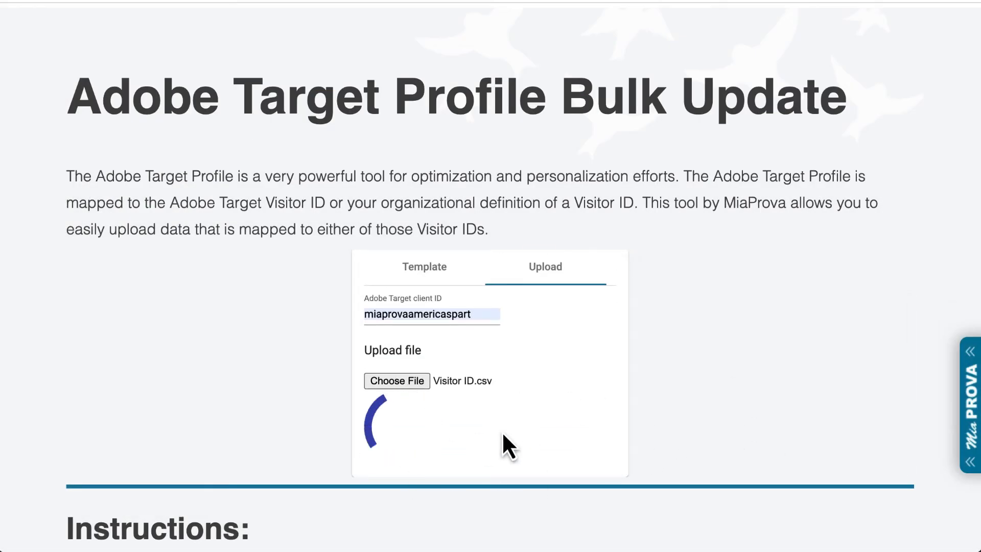
scroll(459, 432, "down", 2)
scroll(458, 431, "down", 1)
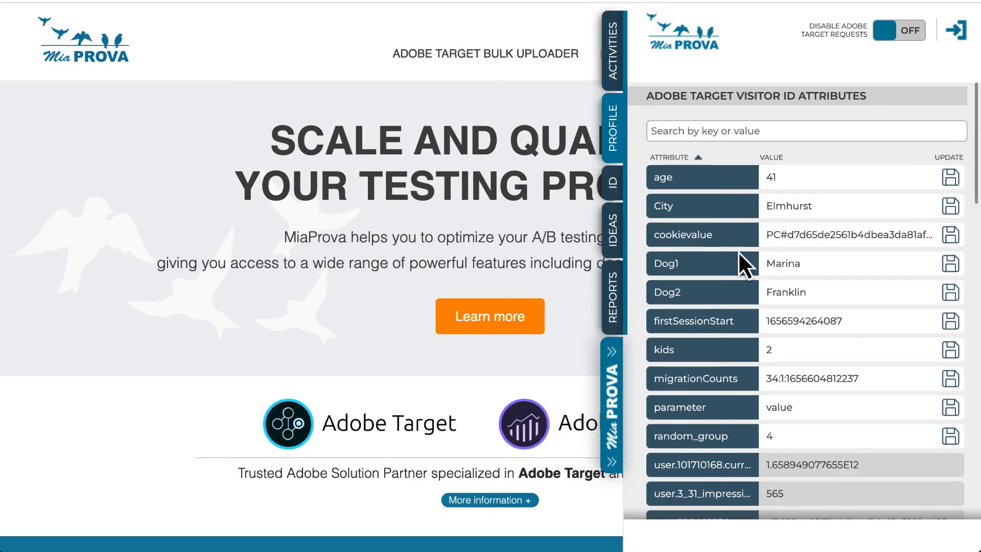
Step: On the MiaProva home page, check the visitor's profile for the City, Dog1 and Dog2 attributes and return to the visitor IDs
left_click(764, 286)
left_click(621, 53)
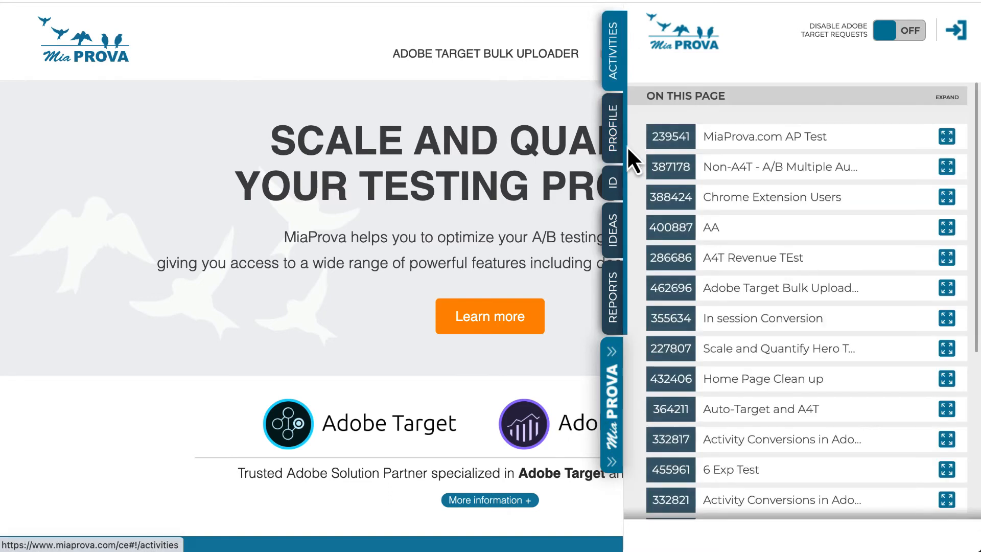
left_click(614, 139)
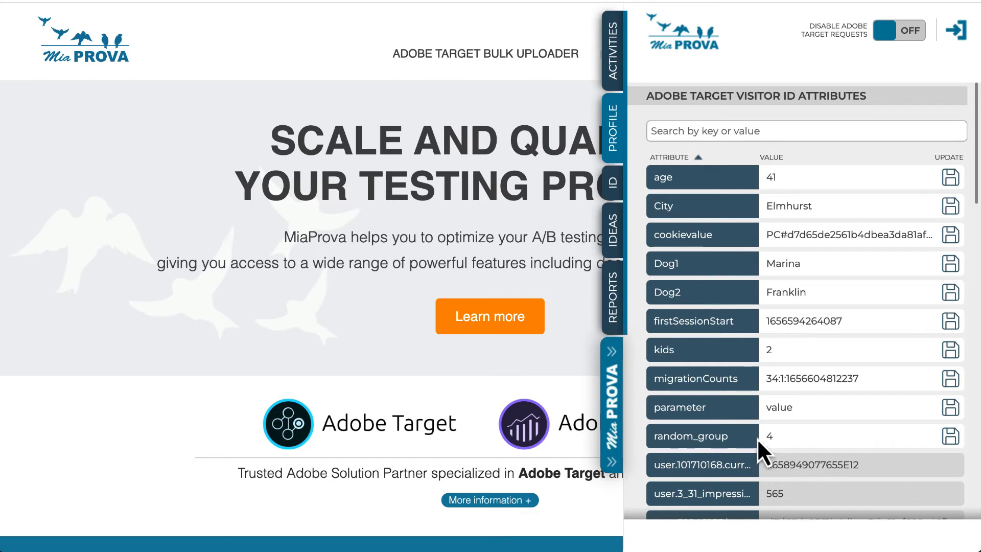
left_click(616, 182)
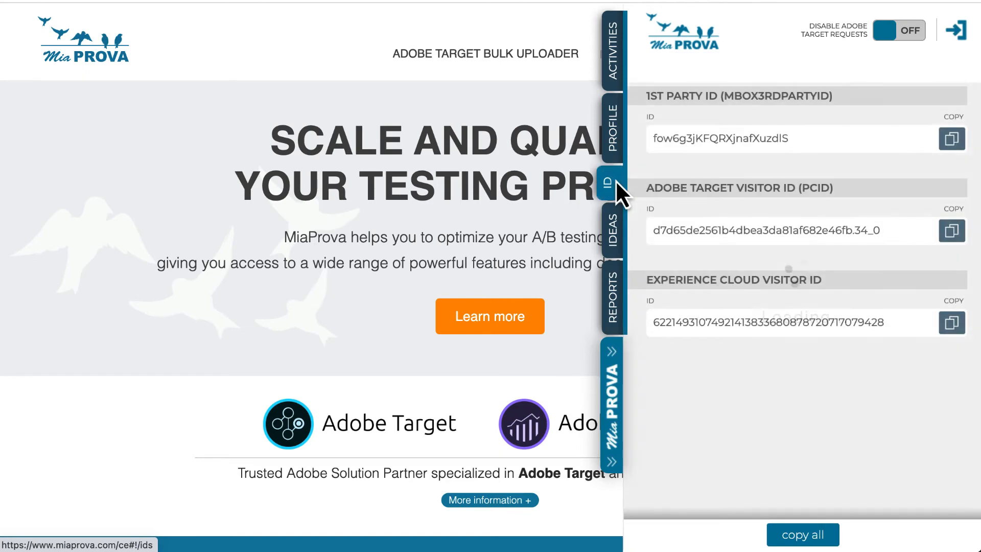
left_click(721, 138)
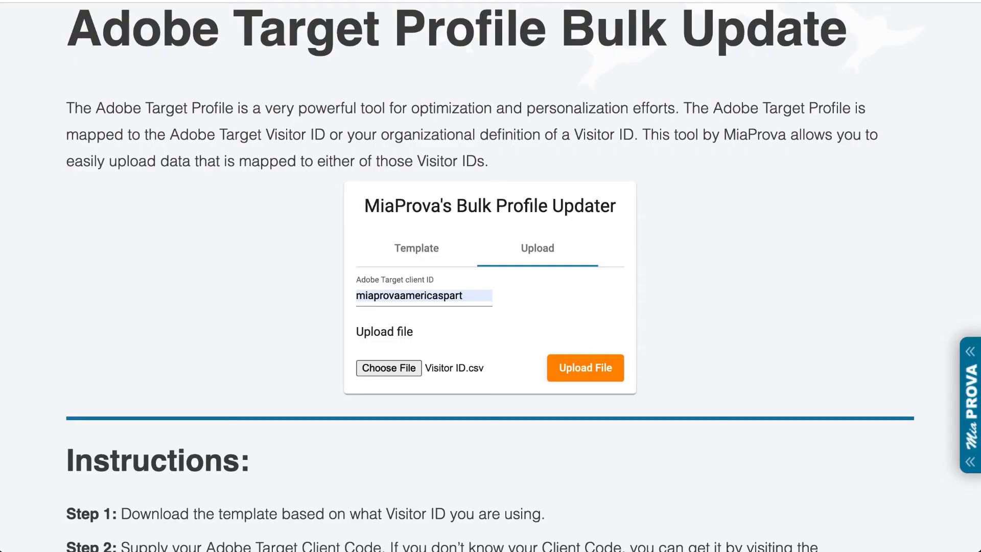
Step: Review the template's ID type options, and choose Another ID.csv as the file in the upload form
left_click(430, 256)
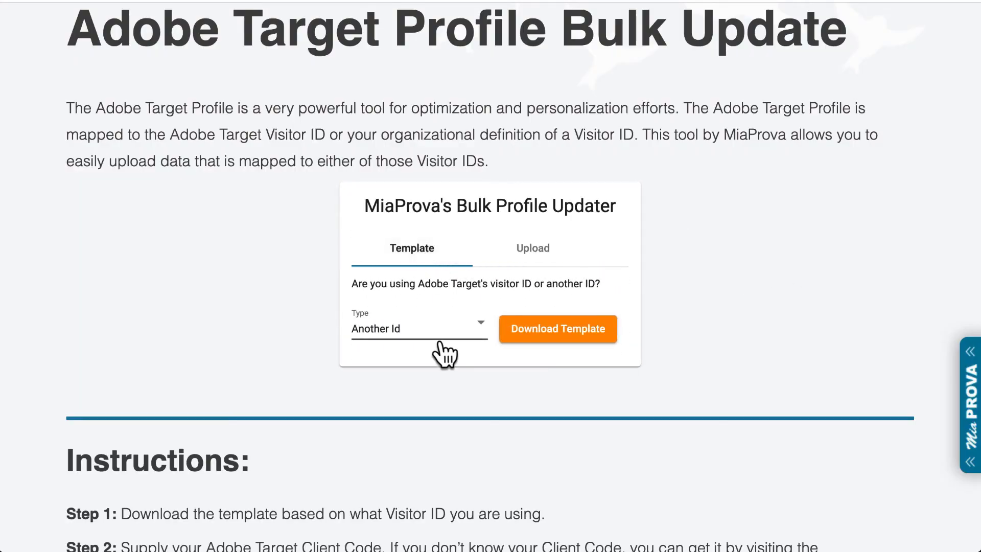
left_click(434, 337)
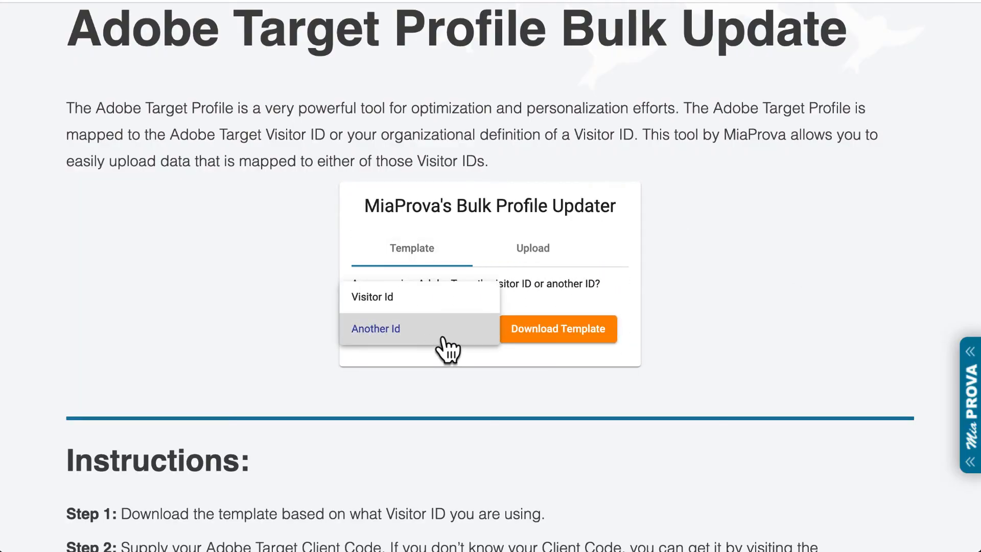
left_click(780, 335)
left_click(533, 250)
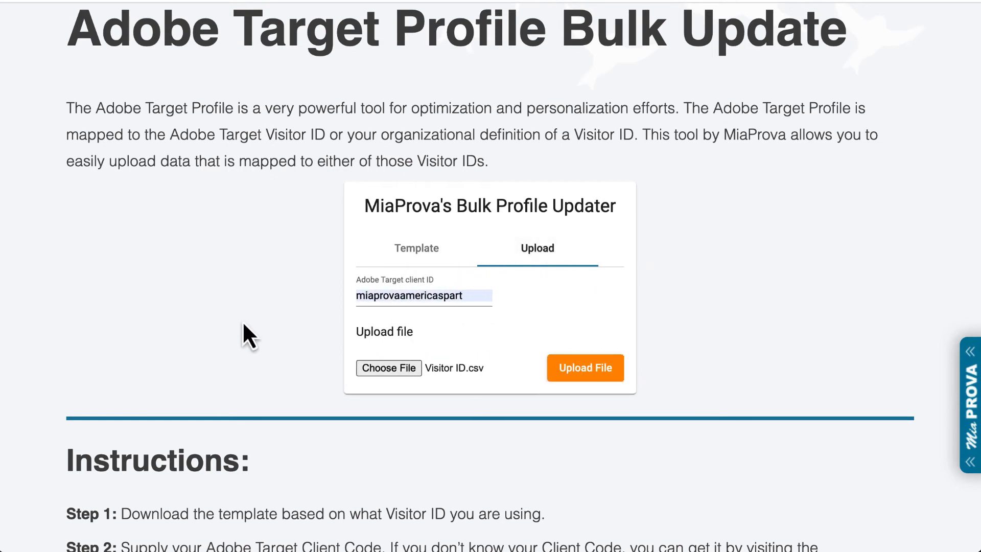
left_click(412, 372)
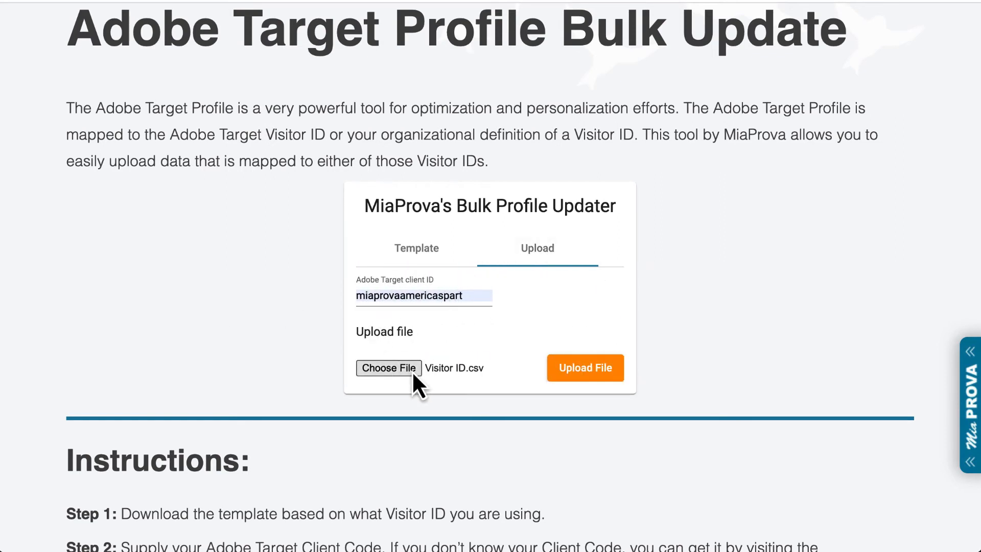
double_click(281, 106)
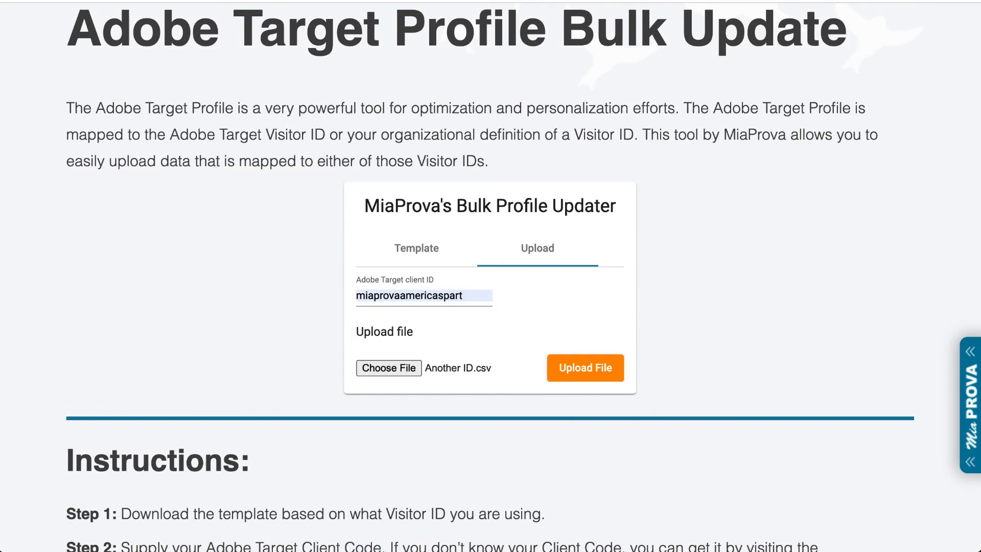
Step: In Excel, examine the Another ID file's thirdPartyId, Go and Offermatica columns and their row 2 values
key("super+Tab")
left_click(284, 310)
left_click(143, 228)
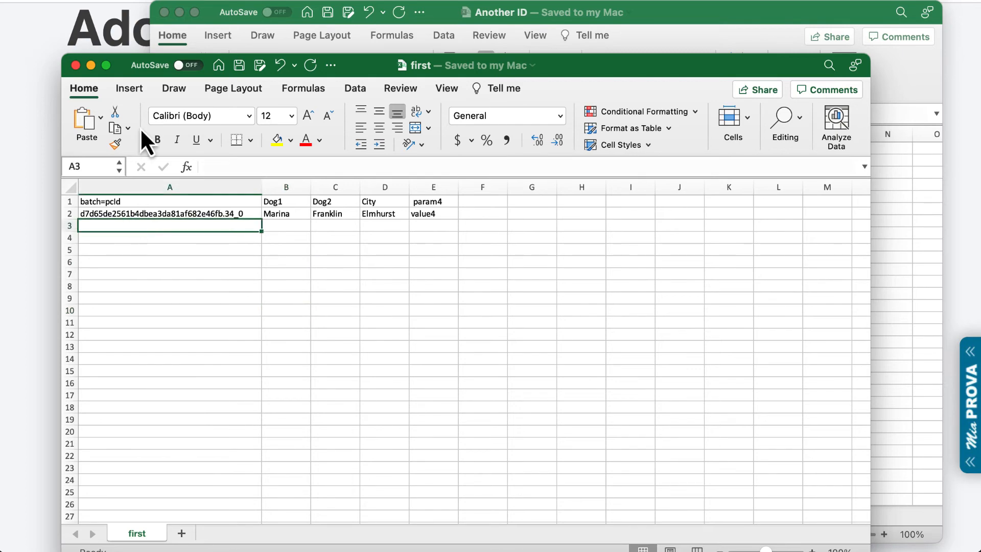
left_click(692, 16)
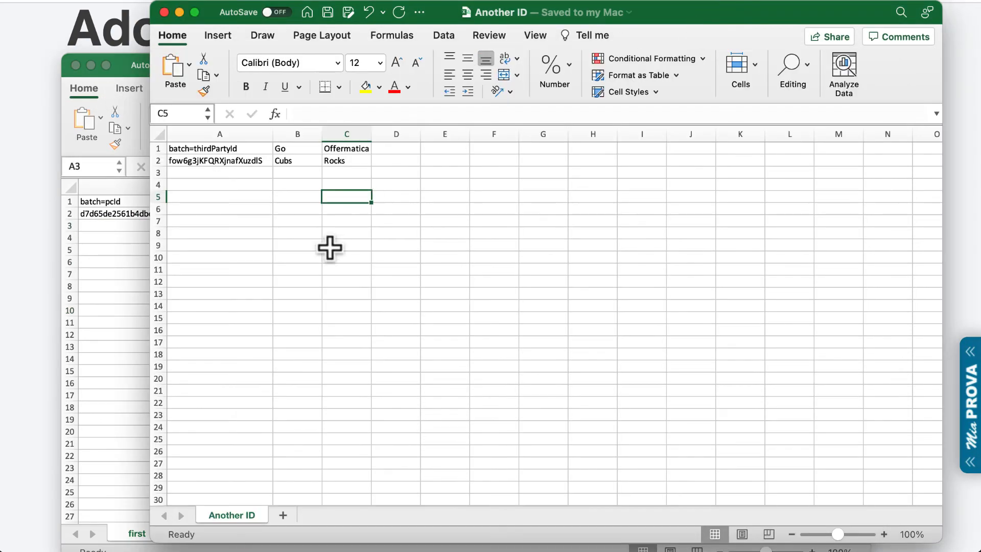
left_click(247, 163)
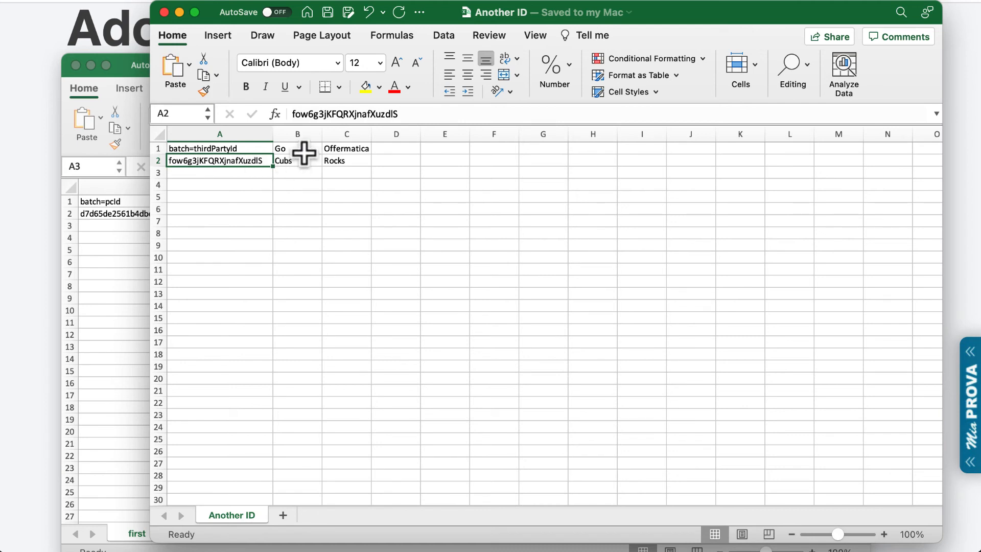
left_click(304, 152)
left_click(302, 165)
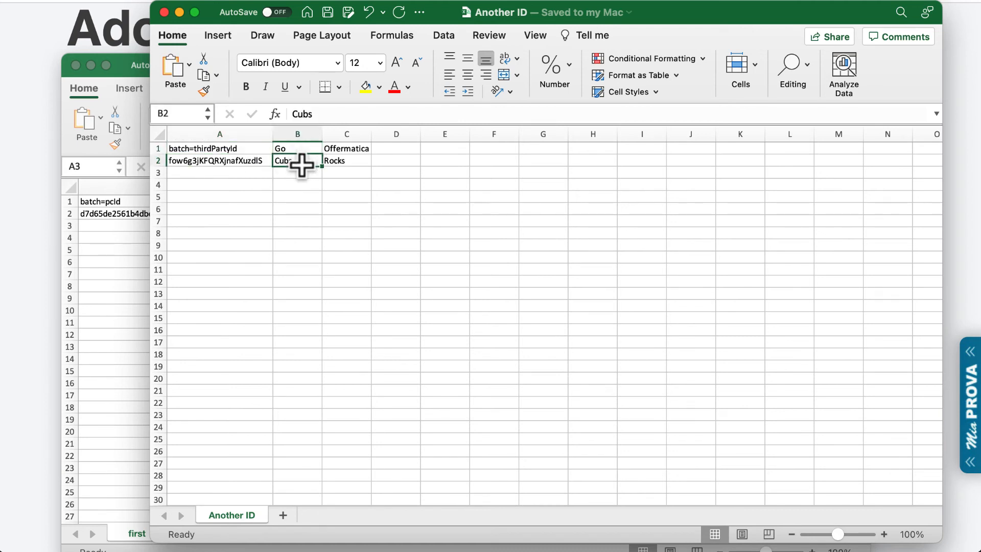
left_click(401, 172)
left_click(360, 147)
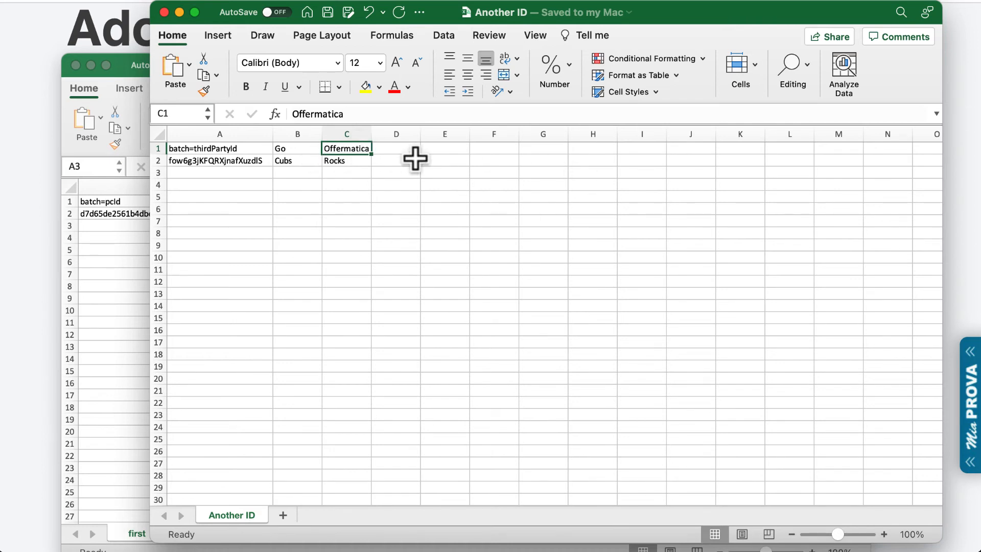
left_click(351, 163)
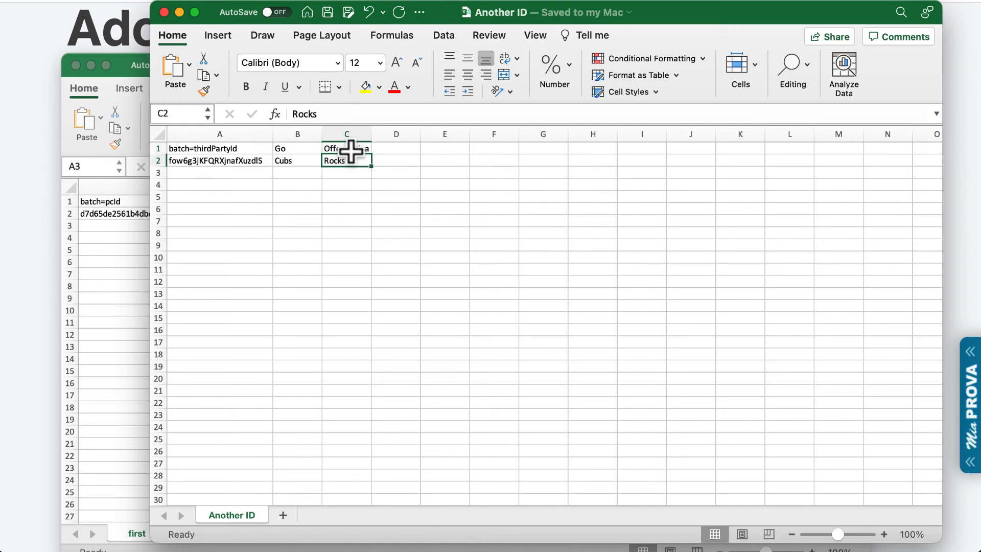
Step: Save the Another ID file, dismiss the data loss notice and return to the Bulk Profile Updater in the browser
key("super+s")
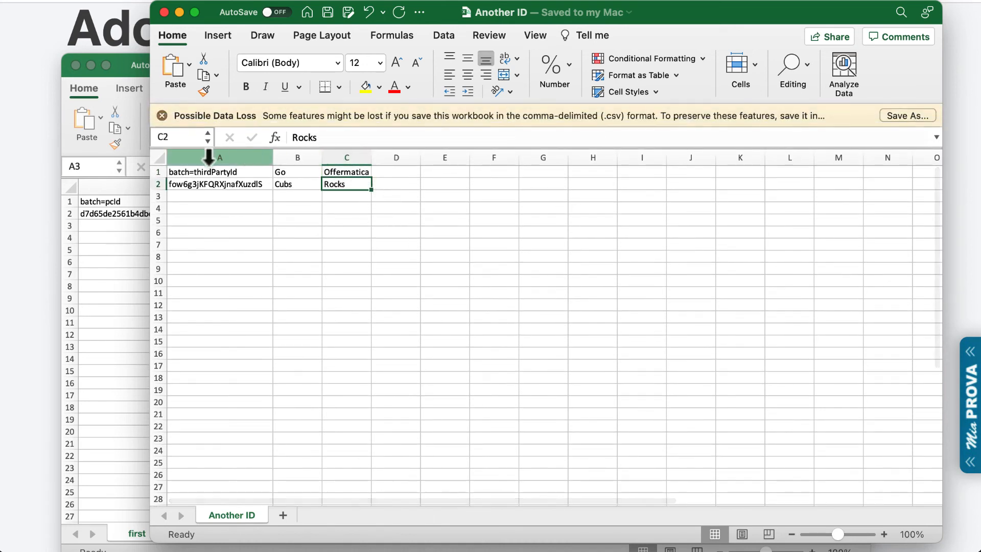
type("s")
left_click(161, 114)
left_click(47, 112)
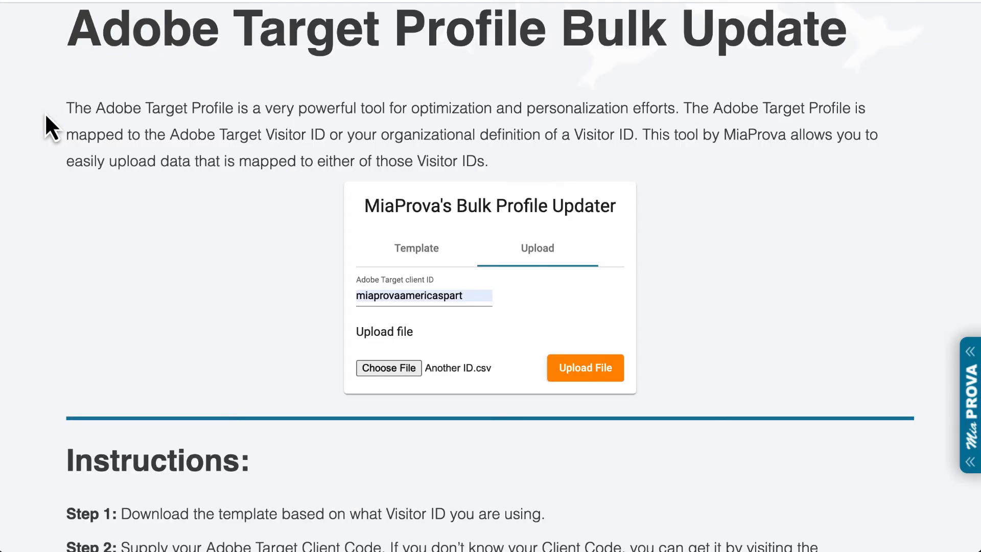
Step: Choose Another ID.csv from the Bulk Upload folder and upload it with the Bulk Profile Updater
left_click(389, 366)
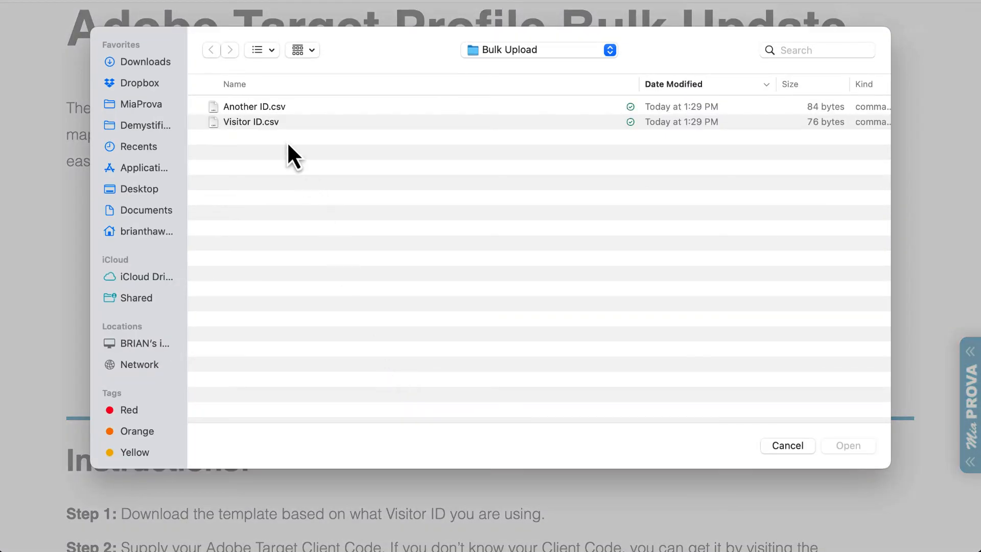
left_click(274, 106)
double_click(274, 106)
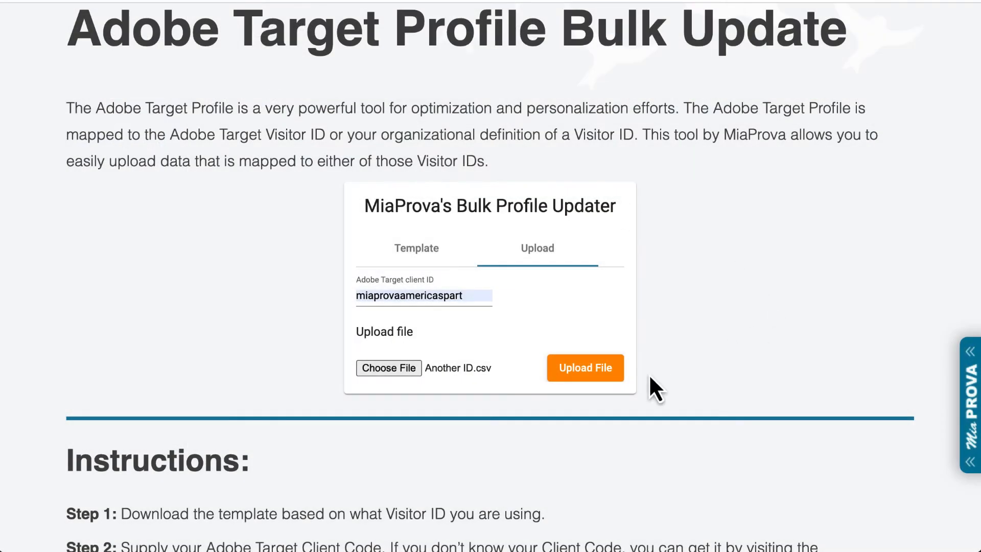
left_click(583, 373)
Step: In Excel, replace the Offermatica value in row 2 of the Another ID file with "rocks"
key("super+Tab")
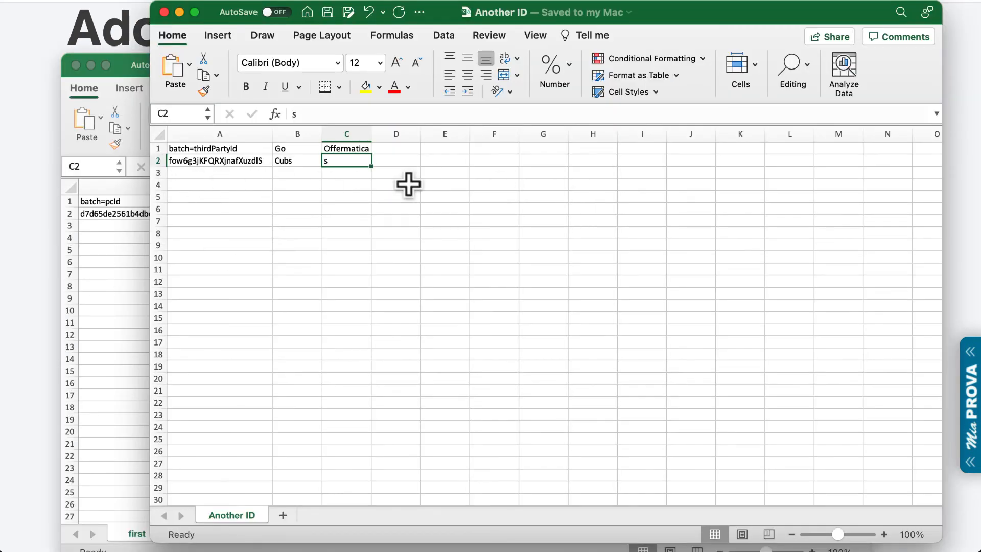
left_click(331, 173)
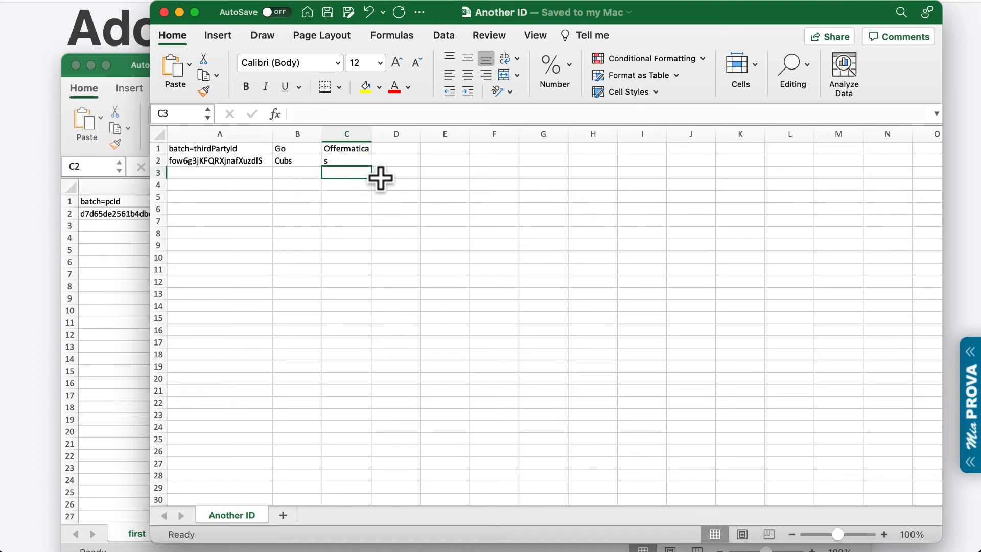
left_click(362, 161)
type("s")
key("BackSpace")
type("rocks")
key("Return")
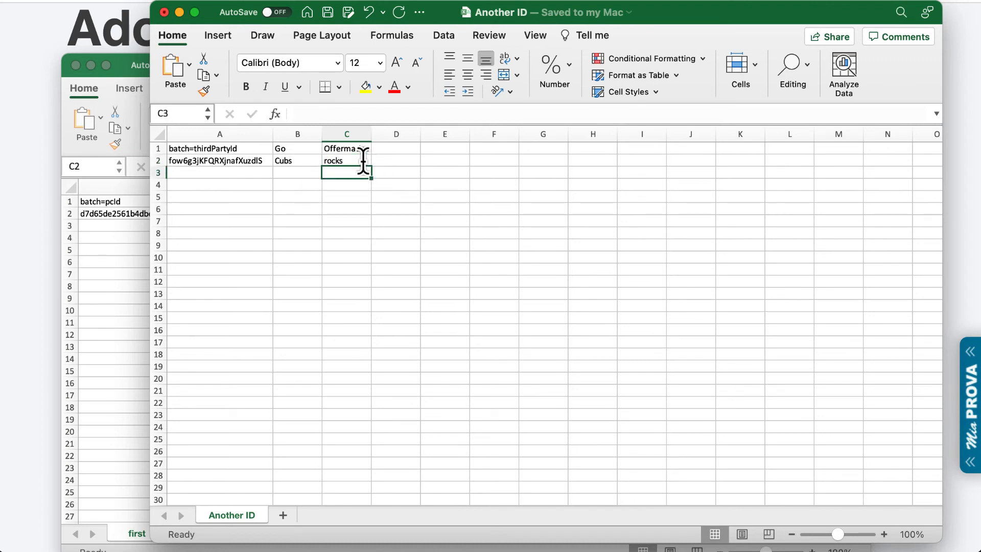
left_click(409, 271)
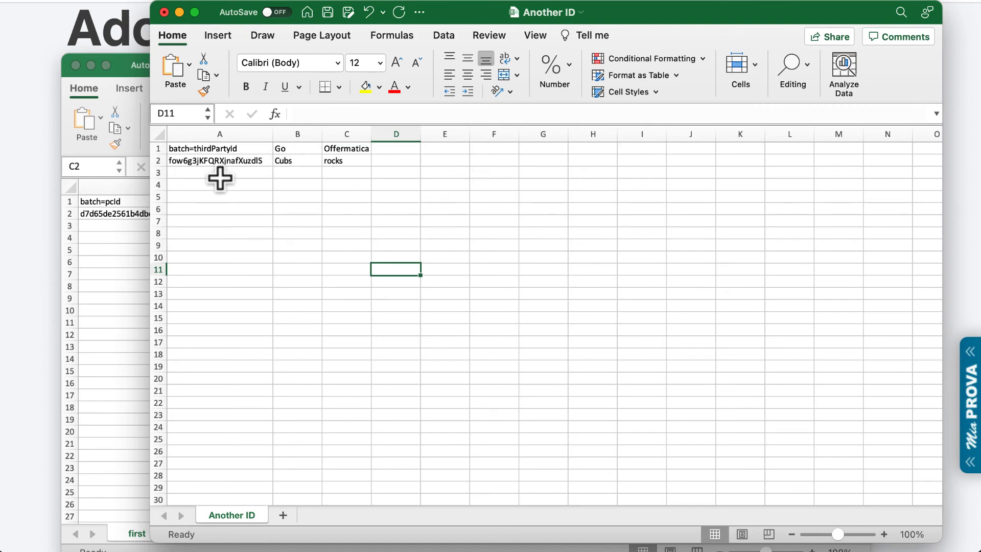
Step: Review the batch=thirdPartyId header, the ID column and the attribute columns of the Another ID file
left_click(216, 152)
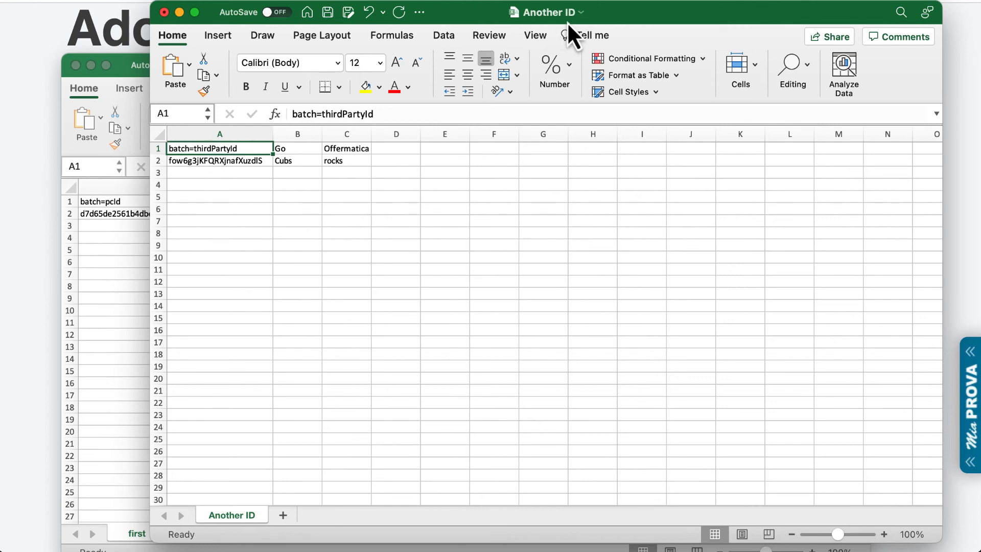
left_click_drag(213, 165, 215, 436)
left_click_drag(287, 148, 846, 148)
left_click_drag(309, 165, 145, 212)
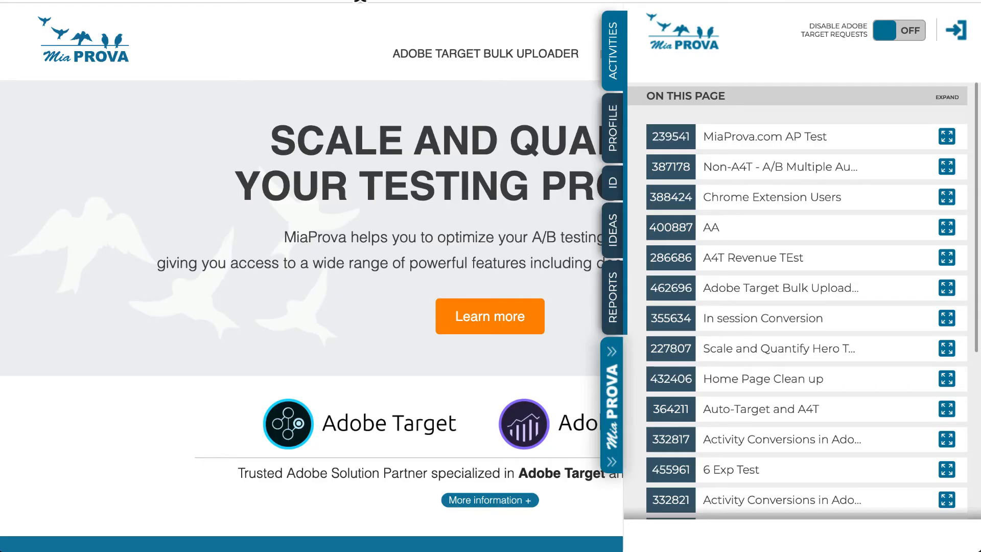
Step: On the MiaProva home page in the browser, look through the activities list and check the visitor IDs
scroll(800, 149, "down", 5)
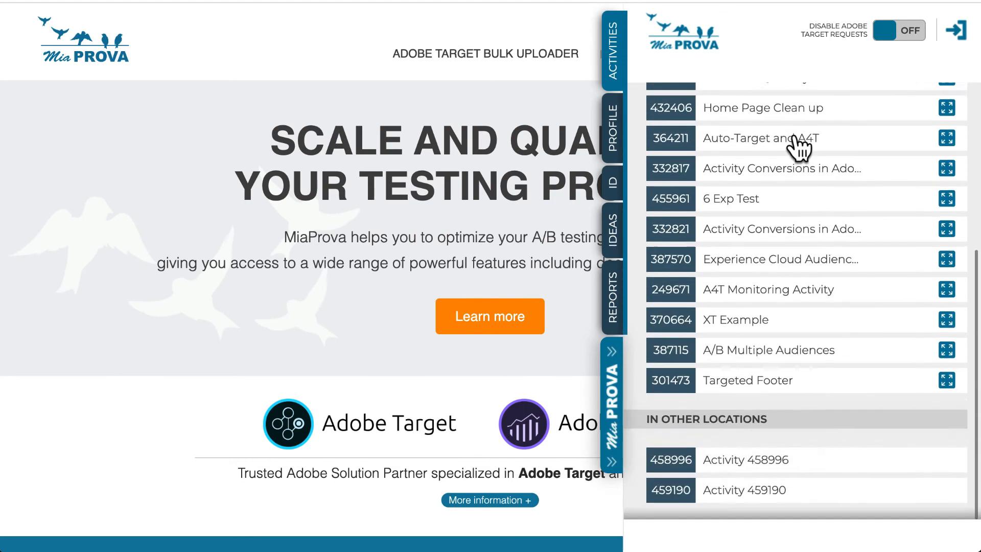
scroll(799, 149, "up", 5)
scroll(782, 194, "down", 1)
scroll(772, 205, "down", 4)
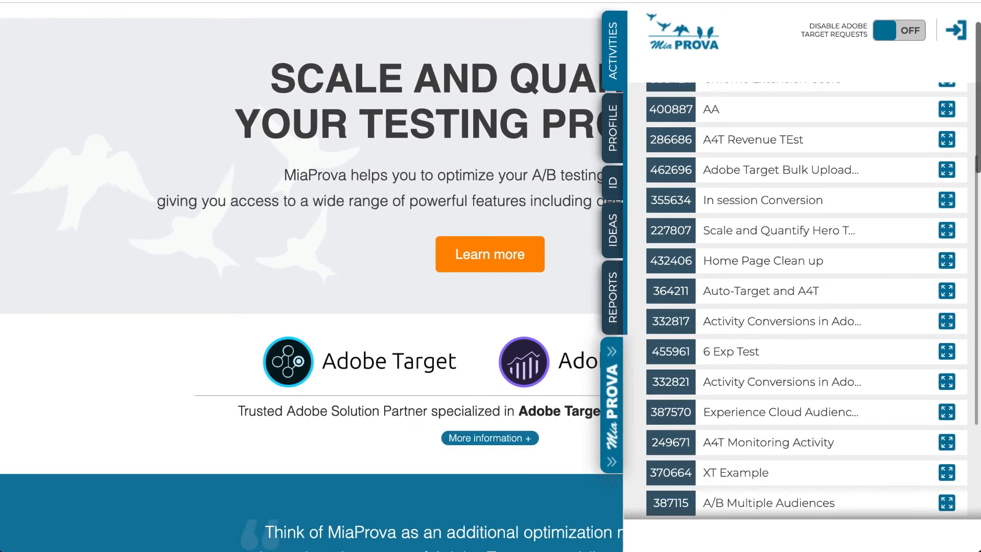
left_click(67, 1)
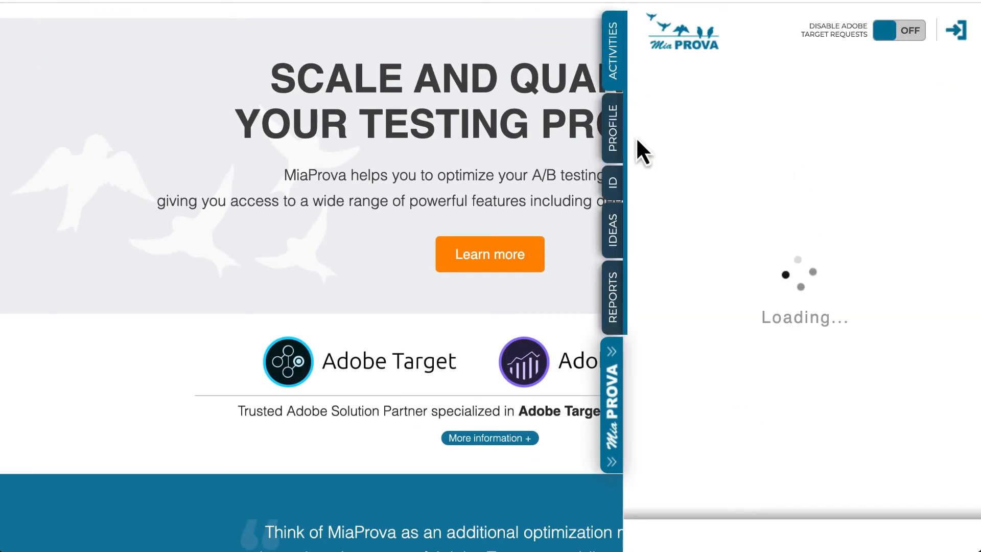
left_click(614, 183)
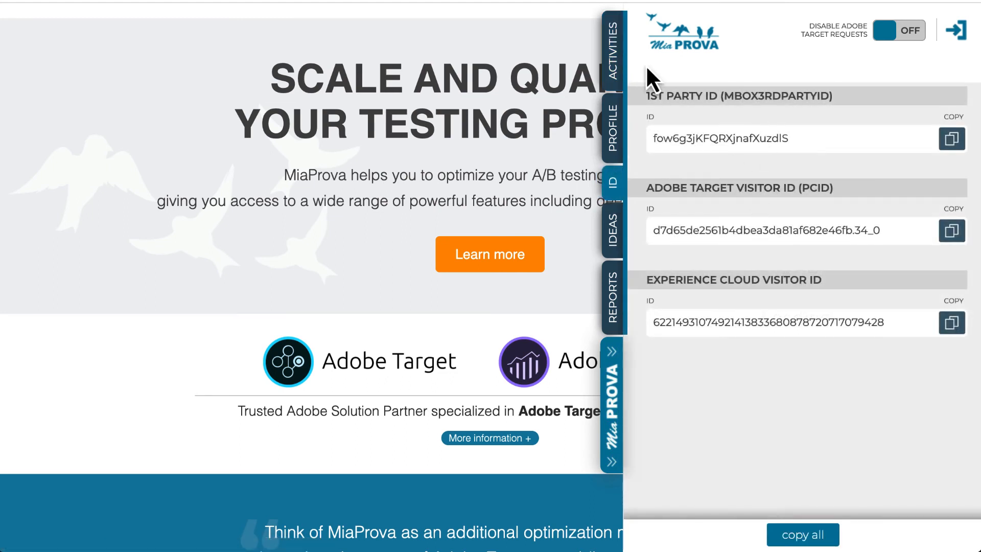
Step: Check the visitor's profile for the Go and Offermatica attribute values
left_click(606, 128)
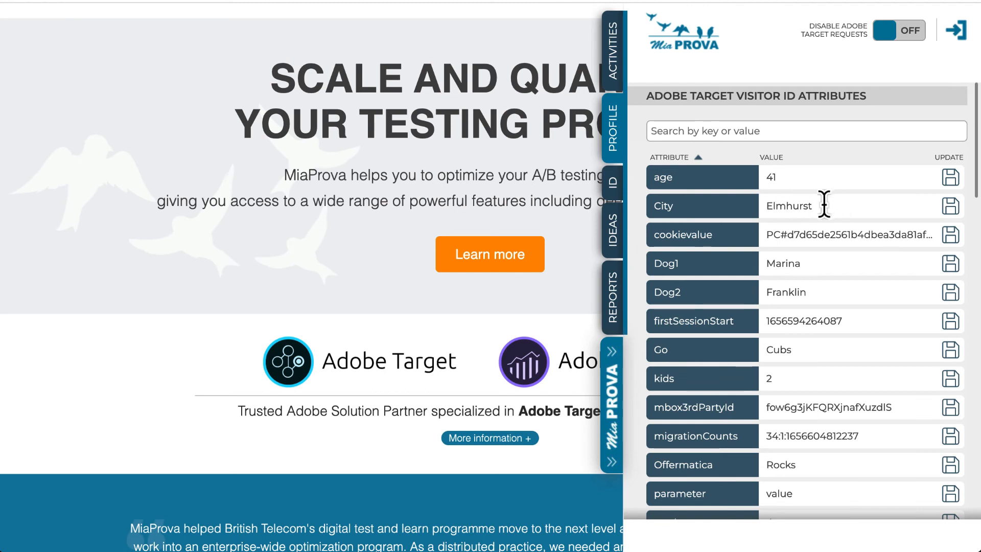
scroll(800, 279, "down", 1)
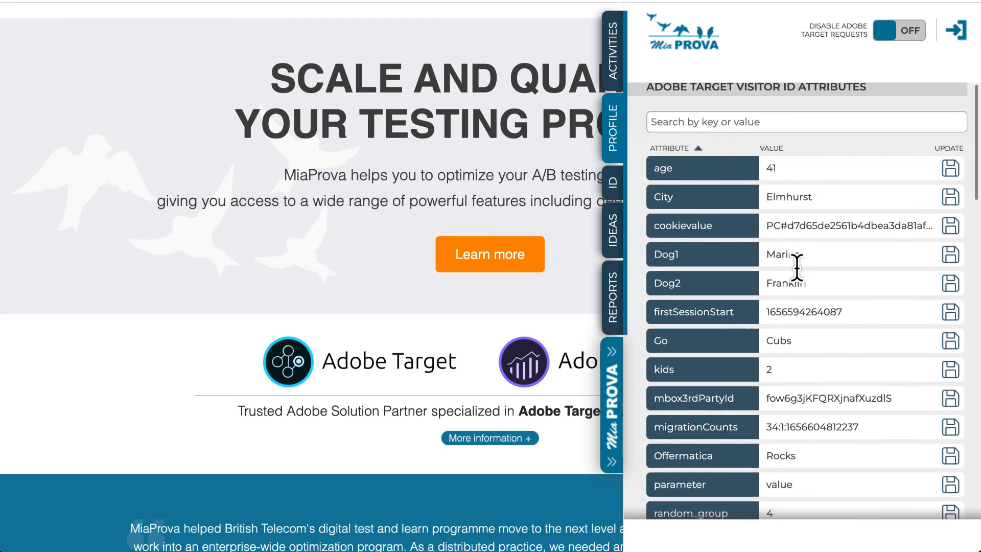
left_click(801, 296)
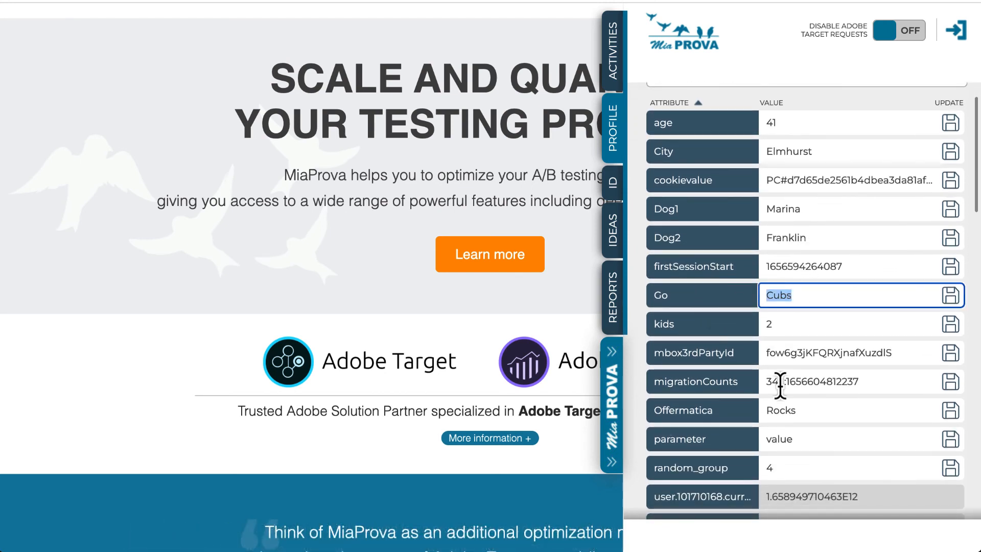
left_click(794, 409)
double_click(794, 409)
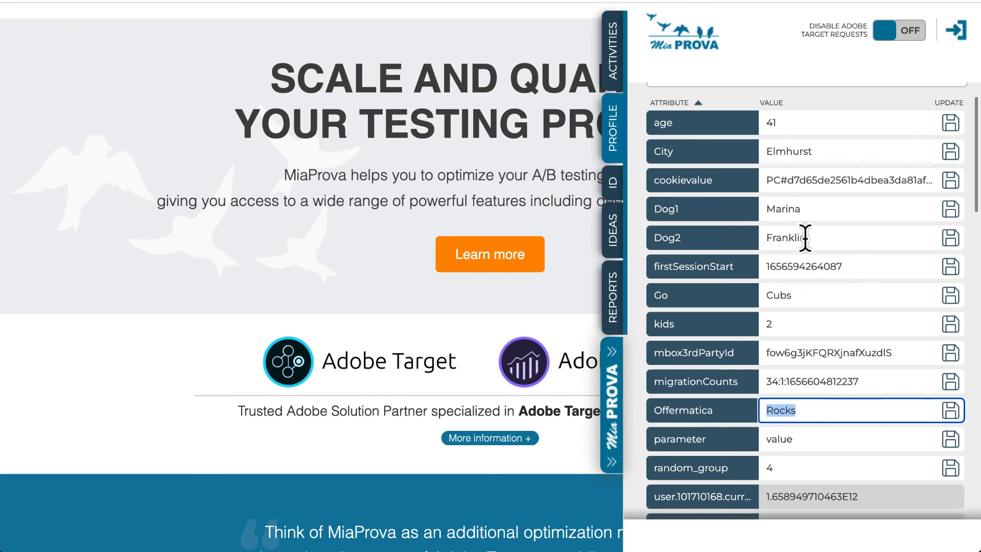
Step: Examine the remaining visitor profile attributes down to the form for adding a new attribute
scroll(813, 256, "down", 12)
scroll(805, 254, "down", 5)
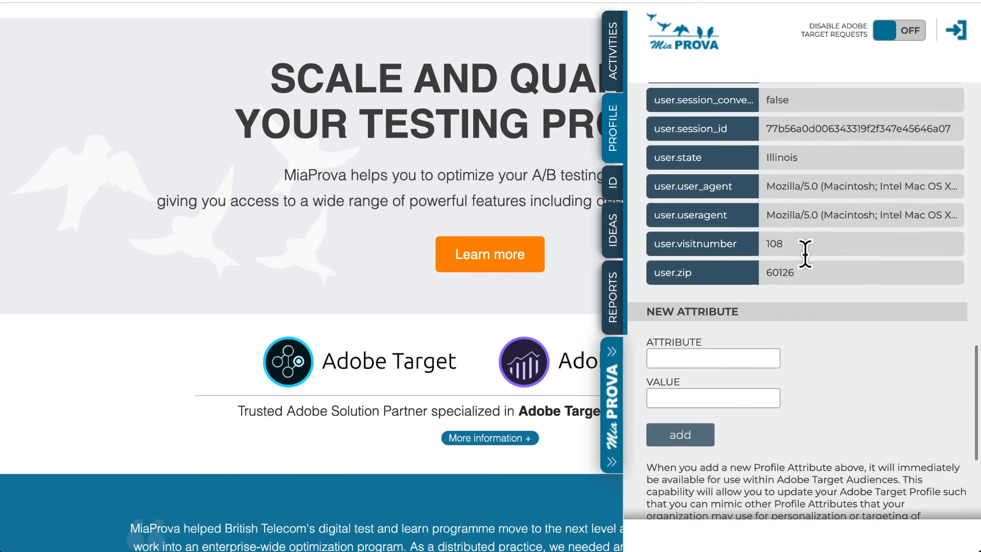
scroll(805, 253, "up", 4)
scroll(805, 254, "down", 3)
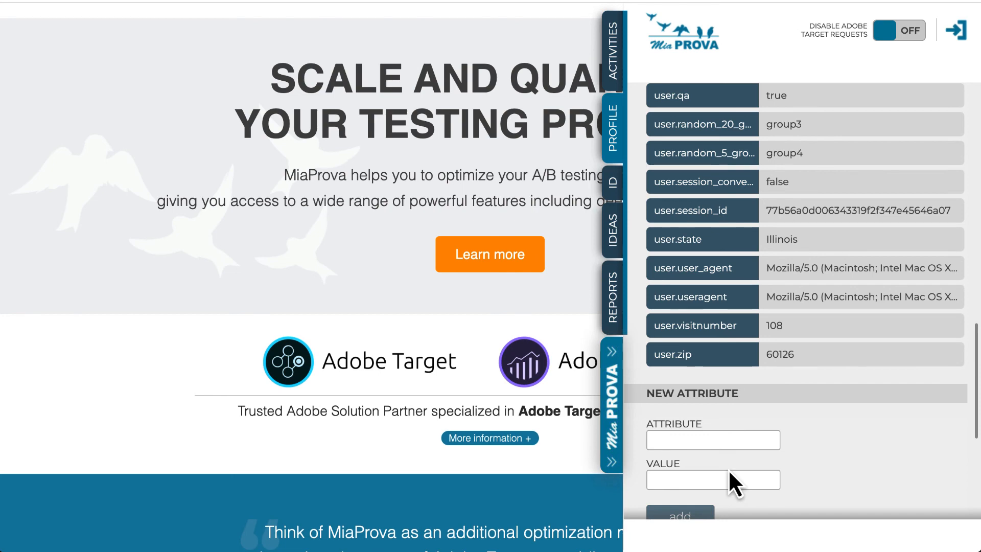
scroll(231, 438, "down", 2)
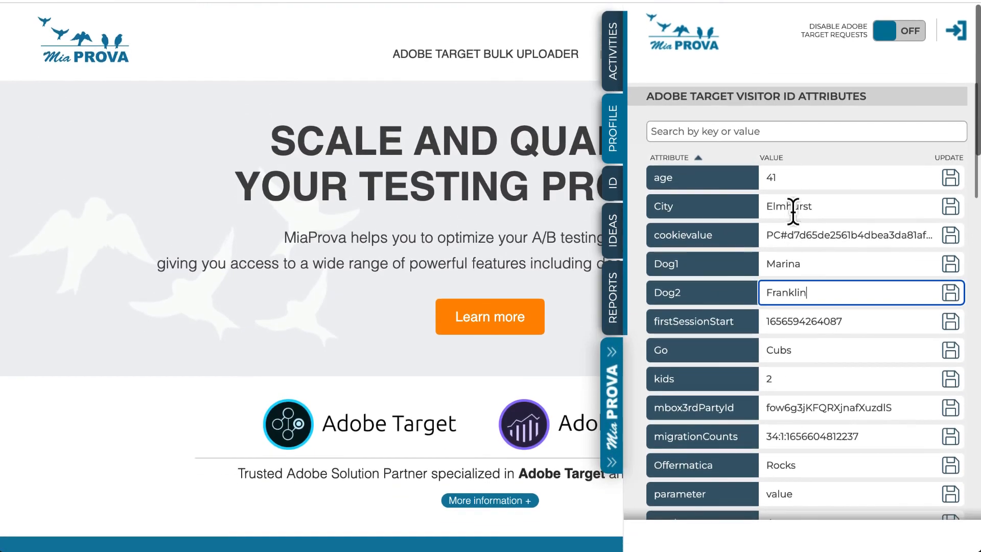
Step: Change the age value in the Adobe Target visitor ID attributes to 45
left_click(789, 177)
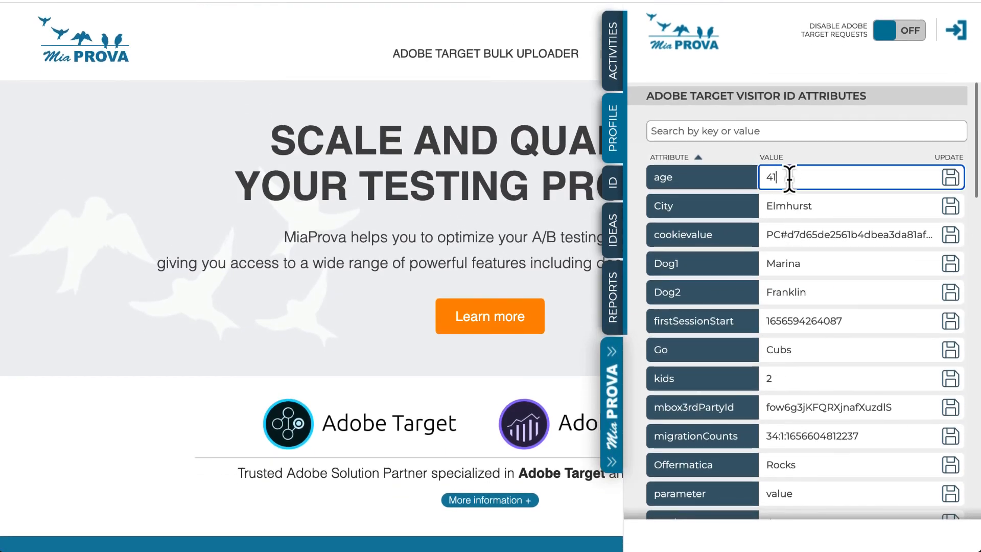
key("BackSpace")
type("5")
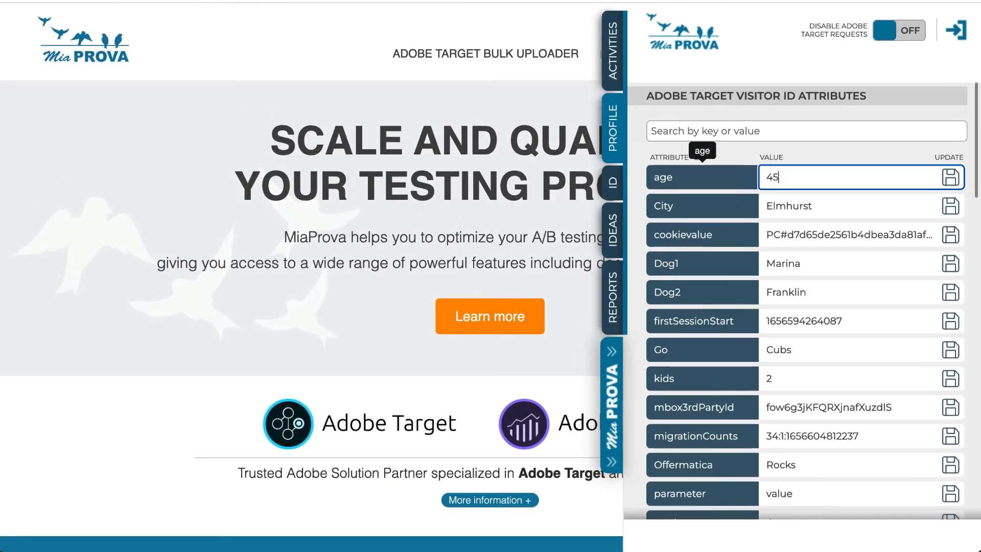
Step: Replace the visitor profile's City attribute value with San Francisco and look over the attribute list and new attribute form
left_click_drag(845, 205, 750, 205)
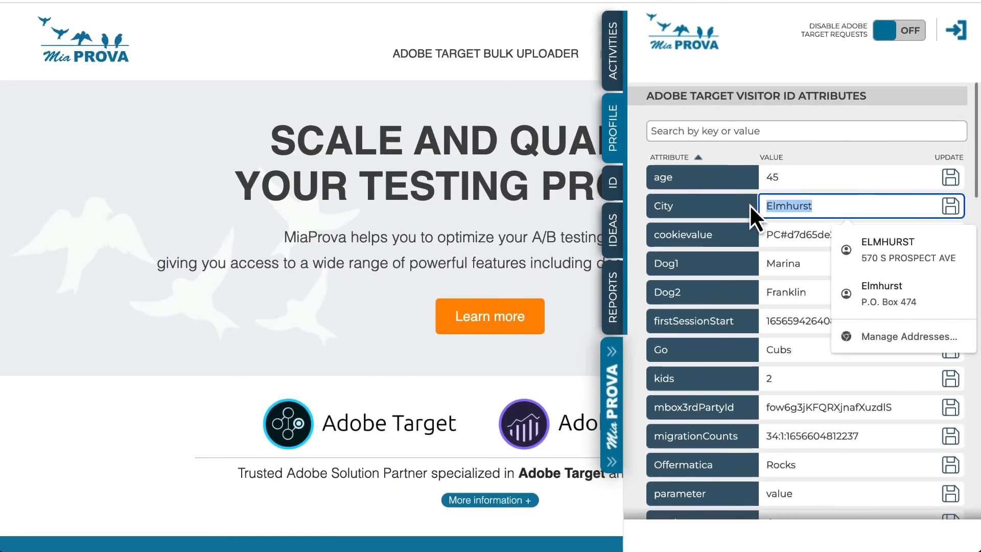
type("San Fra")
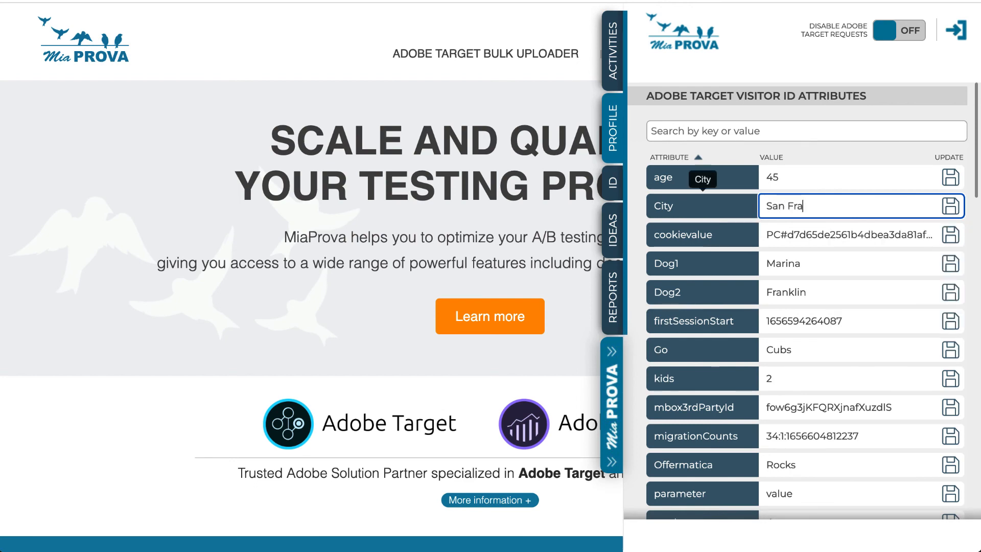
type("ncisco")
scroll(804, 306, "down", 10)
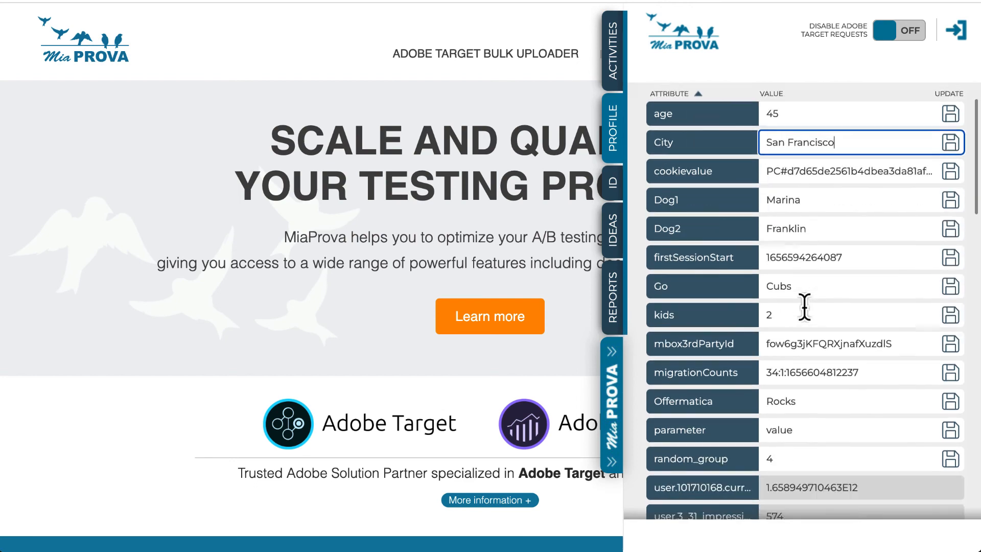
scroll(804, 306, "down", 5)
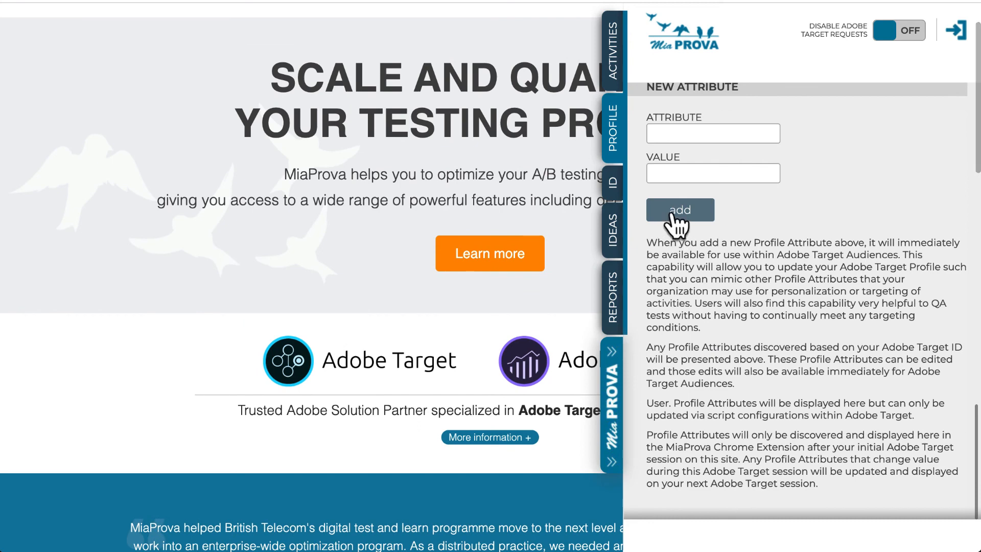
scroll(795, 161, "up", 15)
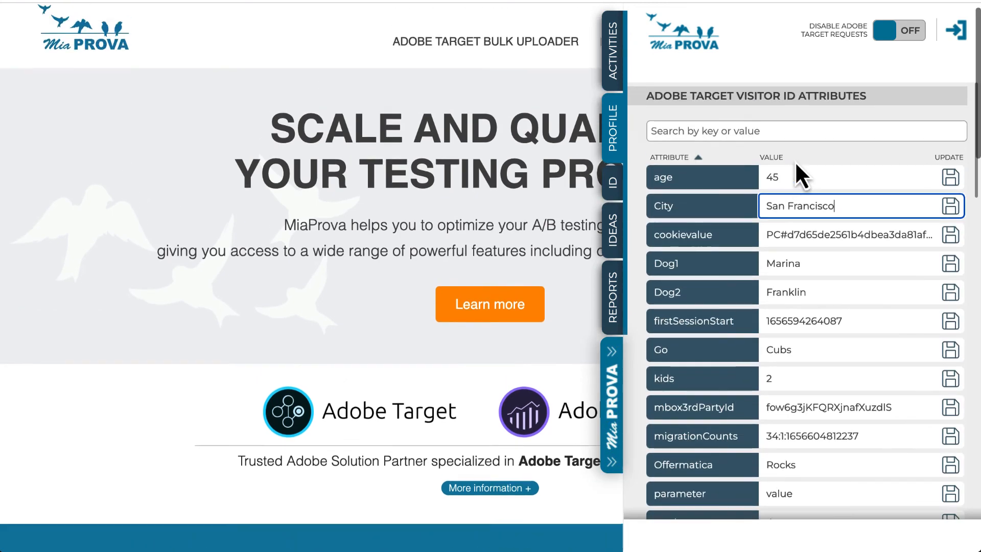
scroll(840, 273, "down", 1)
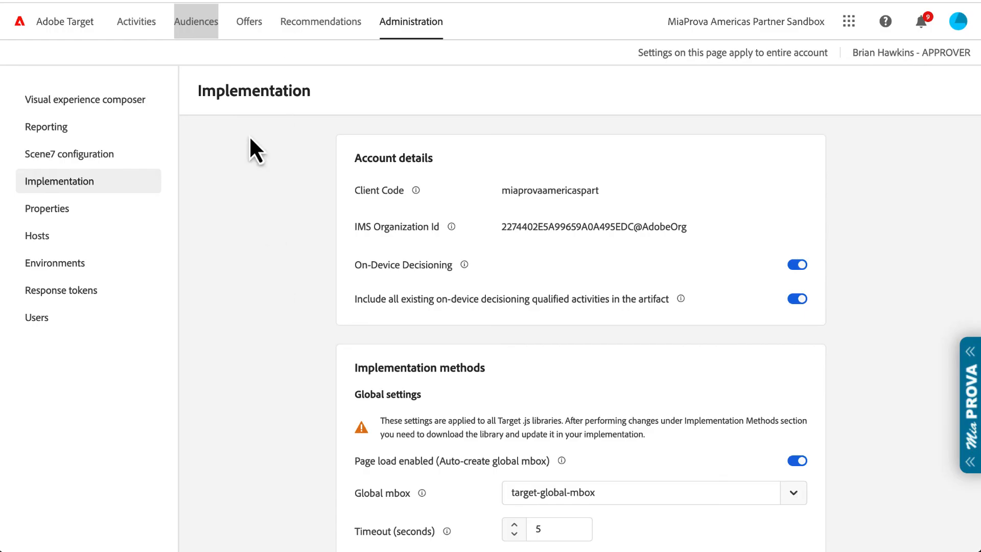
Step: Switch to Adobe Target and start a new audience in the Audience Library with a Visitor Profile rule
left_click(132, 28)
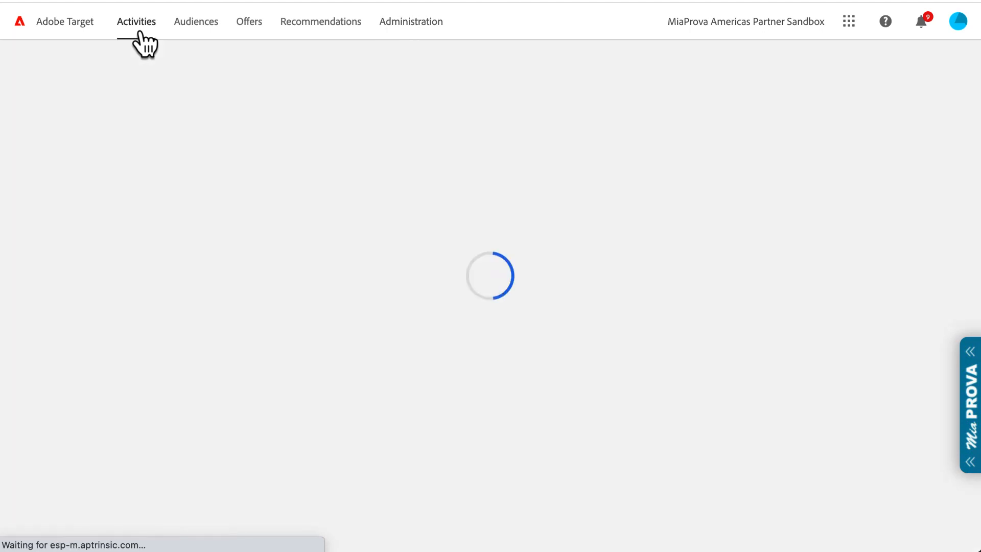
left_click(182, 29)
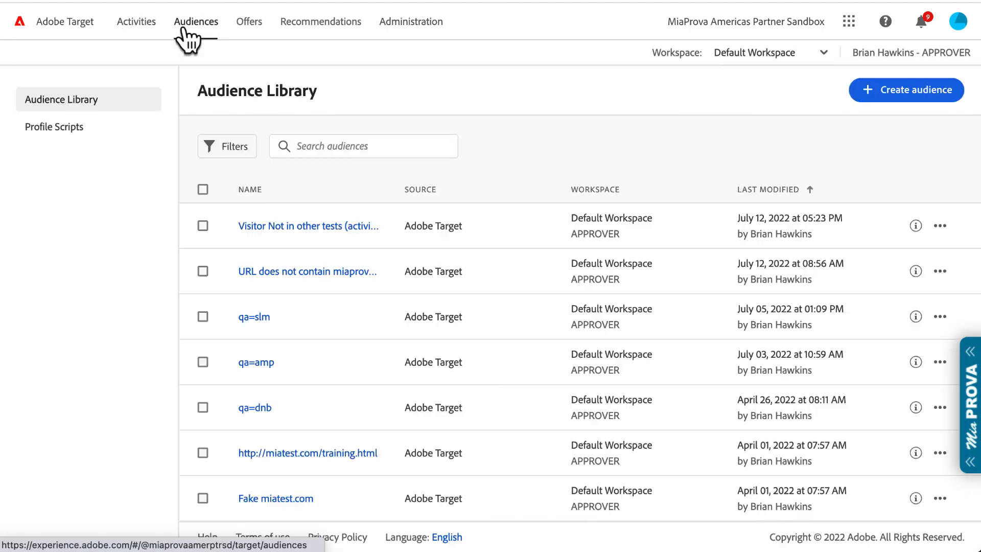
left_click(885, 88)
scroll(238, 473, "down", 3)
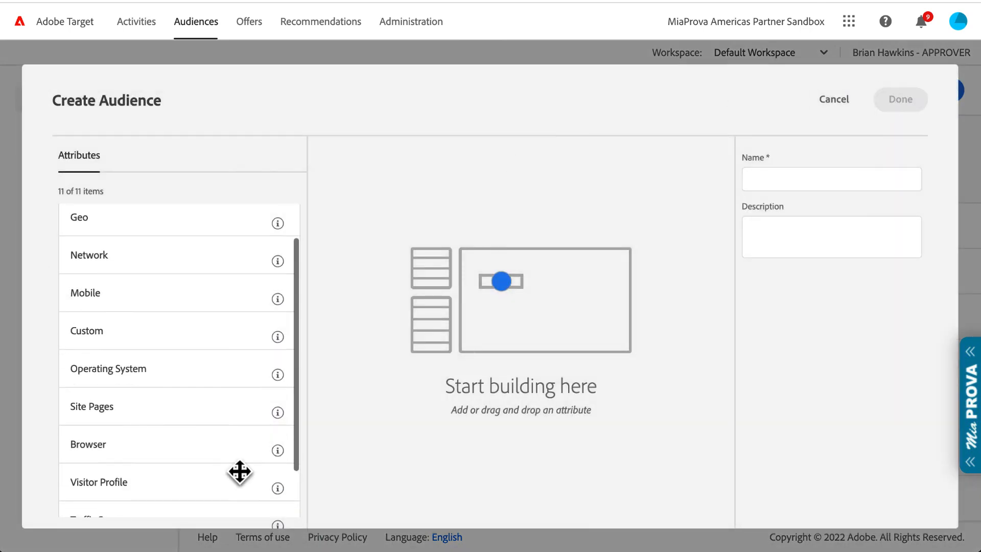
left_click_drag(167, 425, 524, 248)
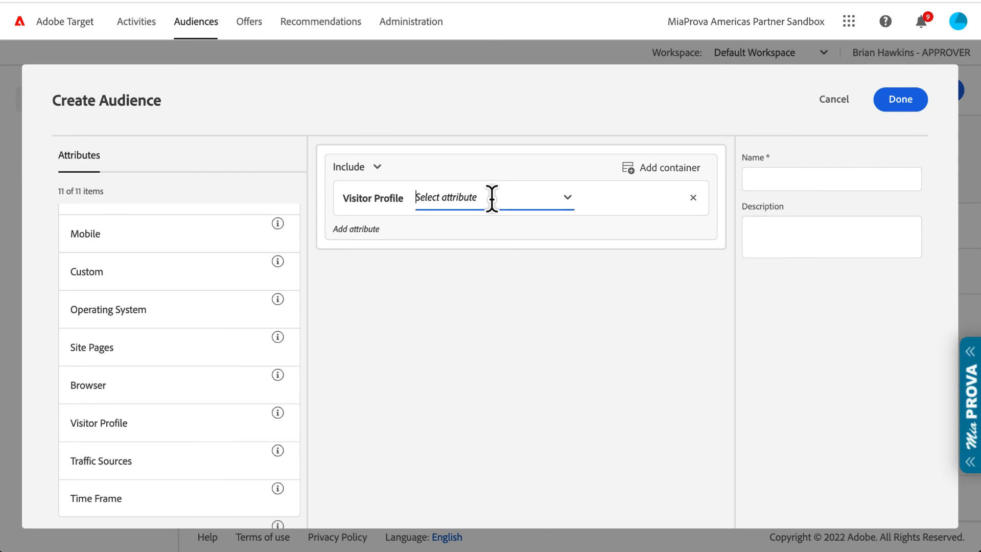
Step: Look up the Offermatica and Dog attributes in the Visitor Profile rule and discard the new audience
type("Off")
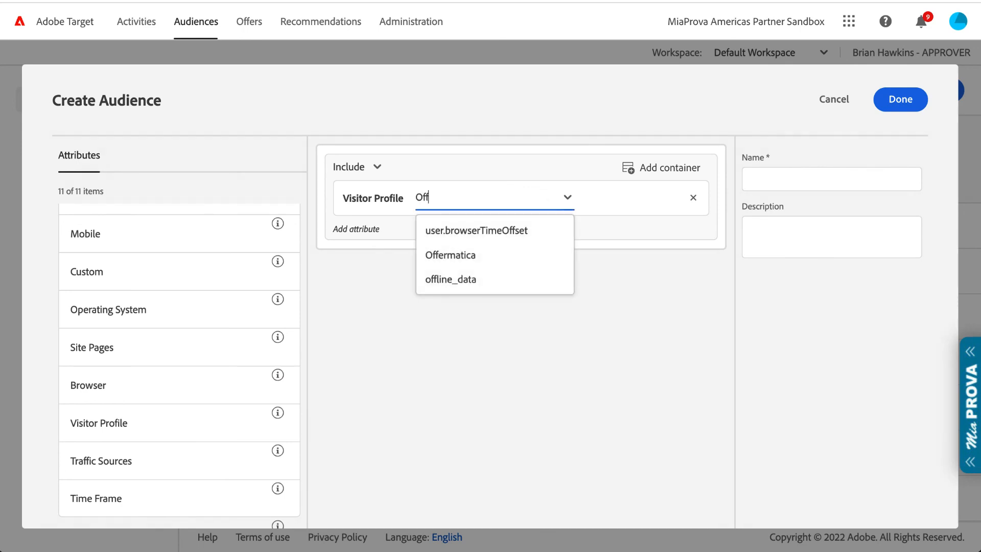
left_click(455, 255)
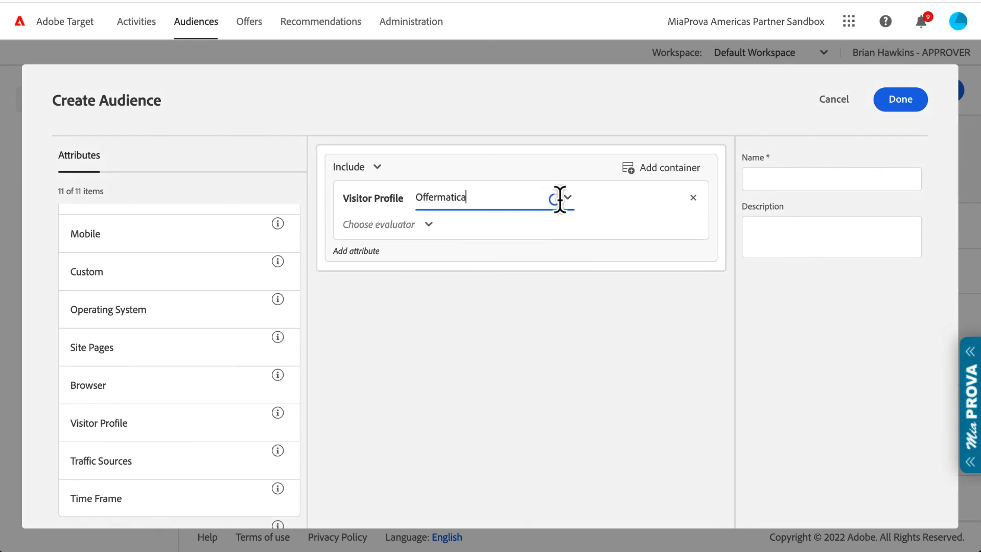
double_click(511, 201)
type("Dog")
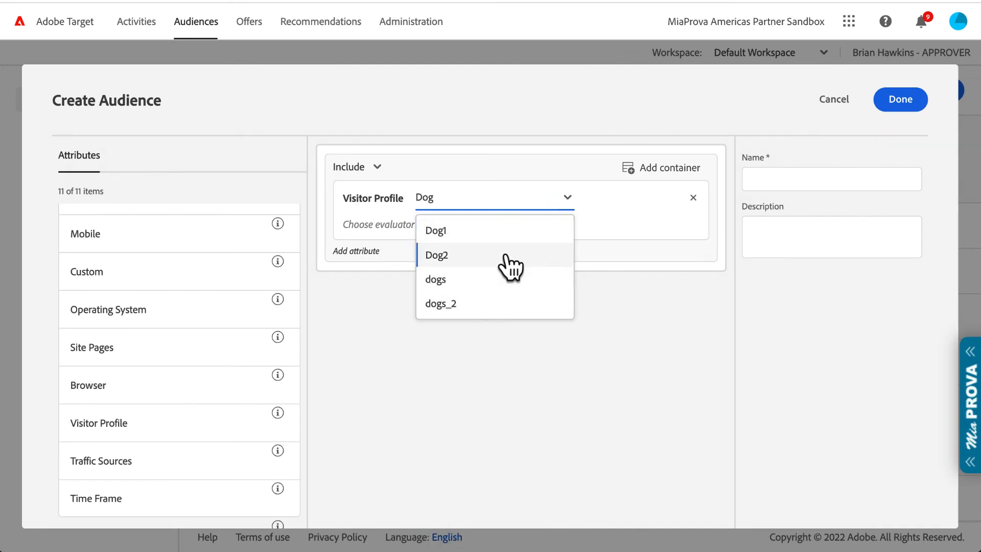
left_click(665, 337)
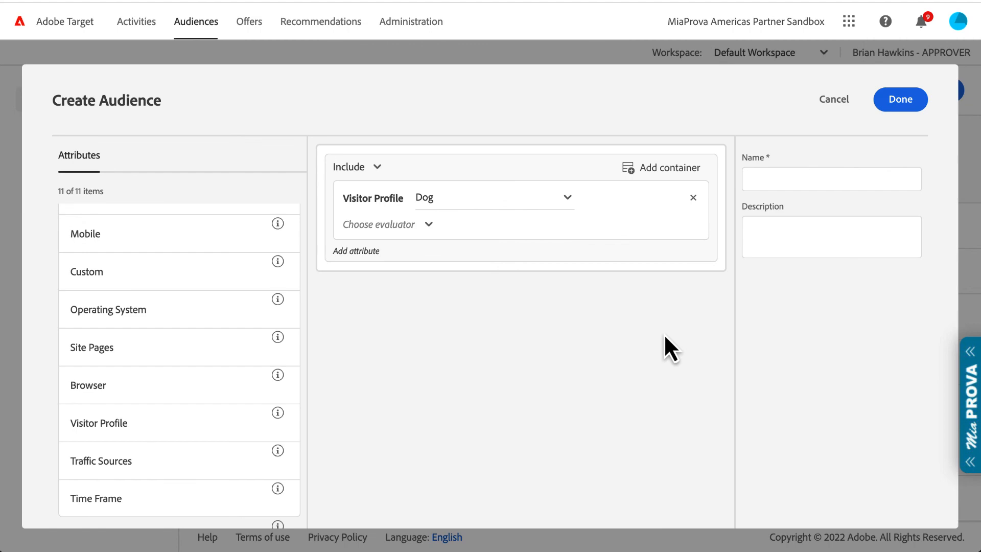
left_click(834, 101)
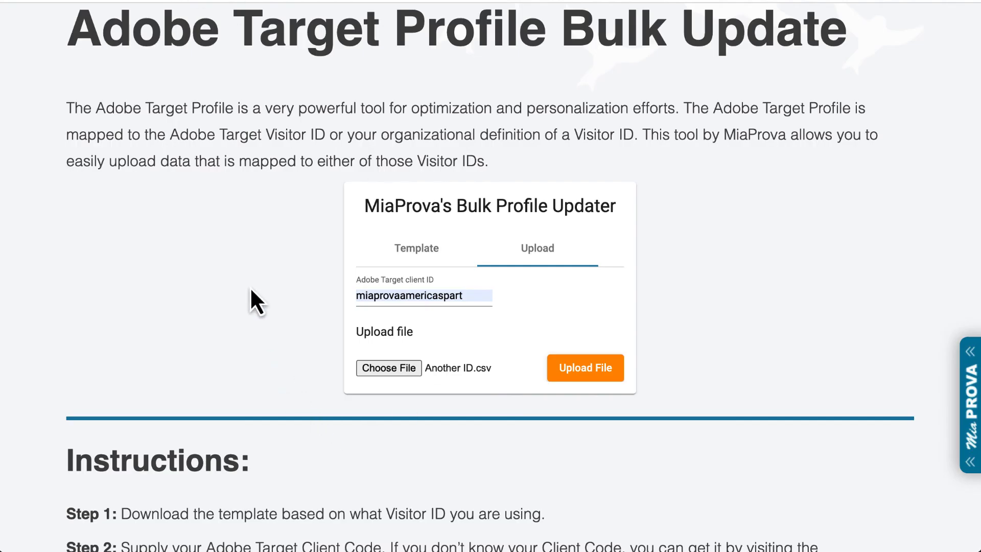
Step: On MiaProva's Adobe Target Profile Bulk Update page, review the upload form, the support links and the instructions
scroll(251, 290, "down", 2)
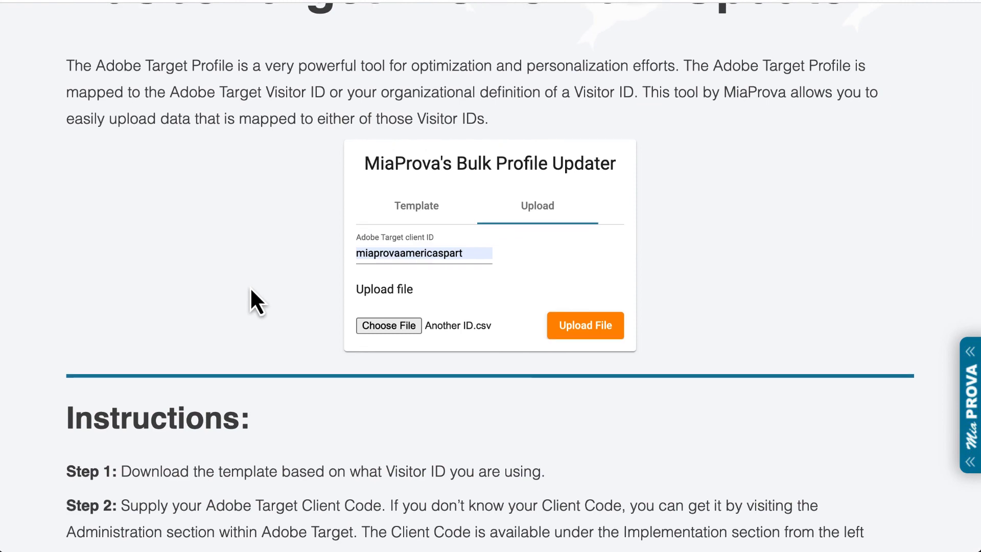
scroll(250, 291, "up", 8)
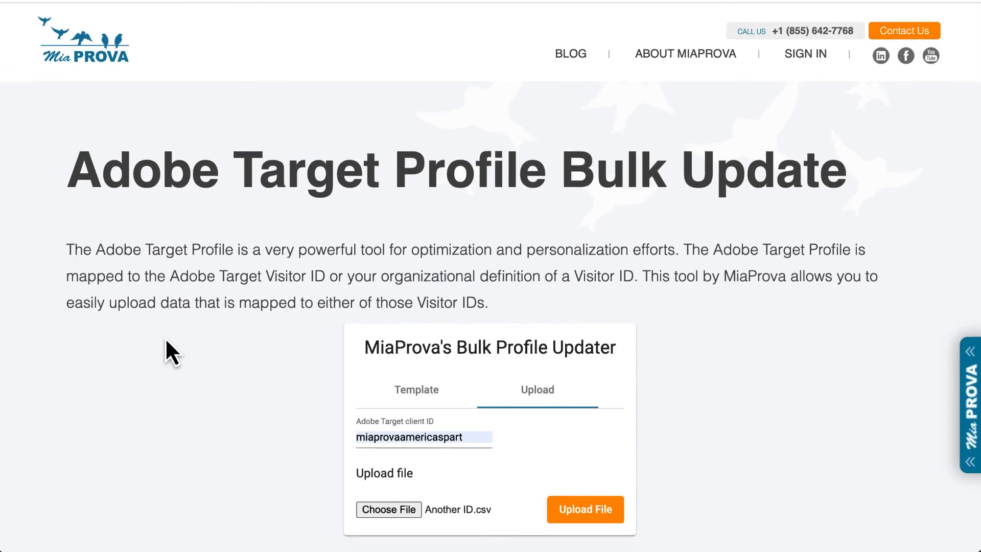
scroll(166, 340, "down", 20)
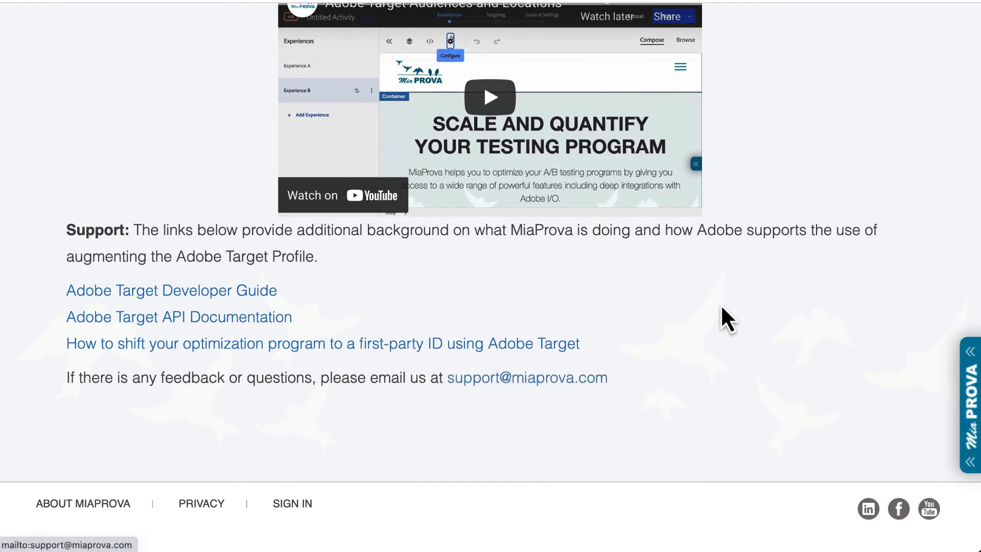
left_click(164, 299)
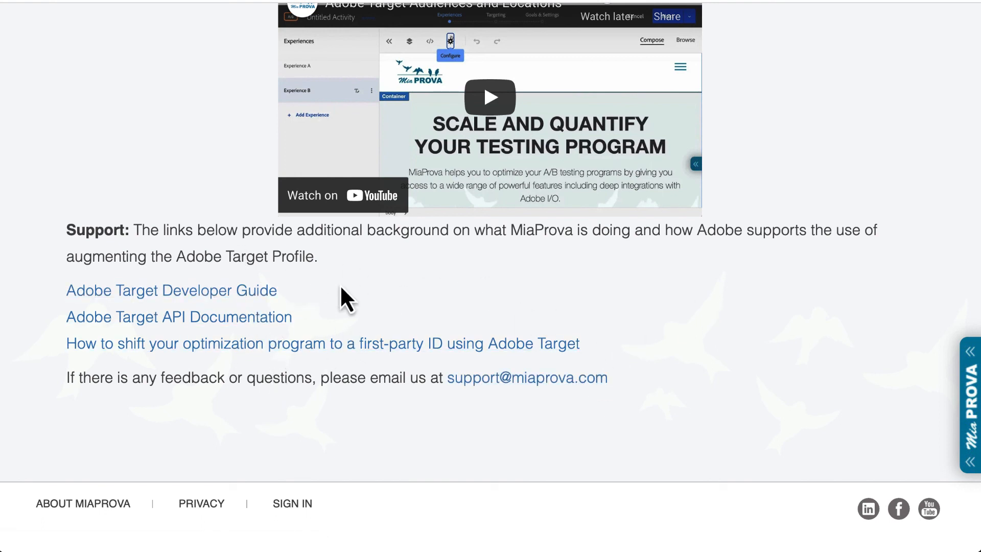
scroll(338, 284, "up", 20)
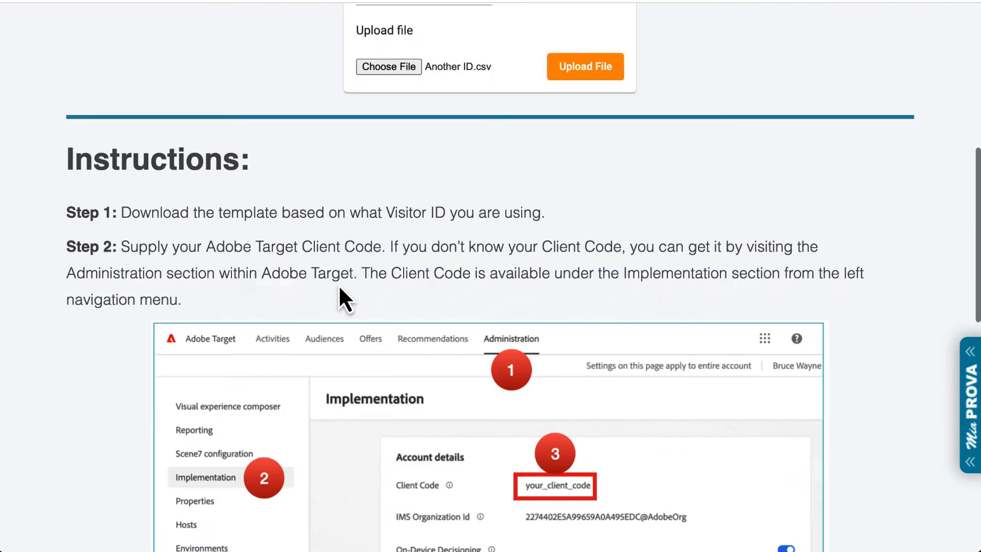